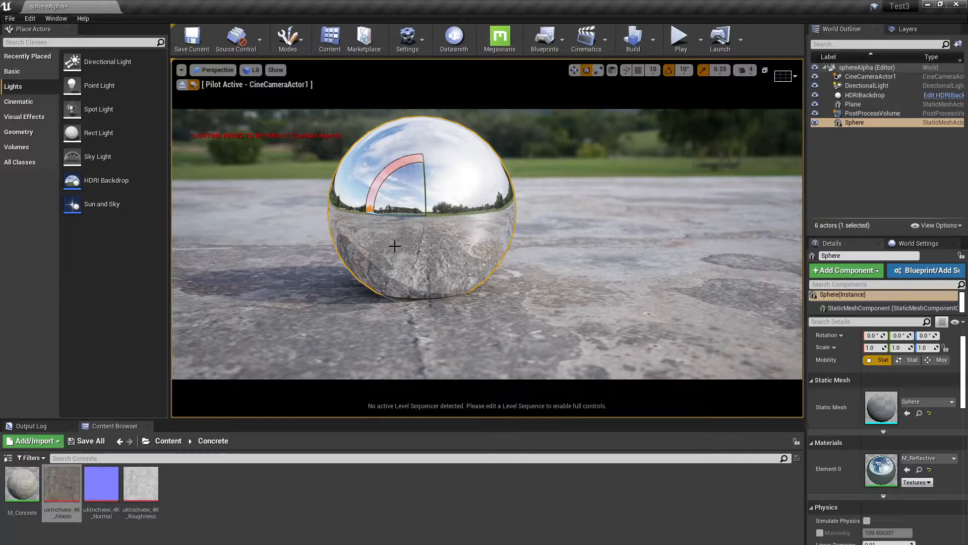
Step: Locate the sphere's M_Reflective material in the project content and open it for editing
mouse_move(277, 246)
middle_mouse_down()
mouse_move(264, 240)
mouse_move(287, 223)
mouse_move(276, 222)
mouse_move(287, 253)
middle_mouse_up()
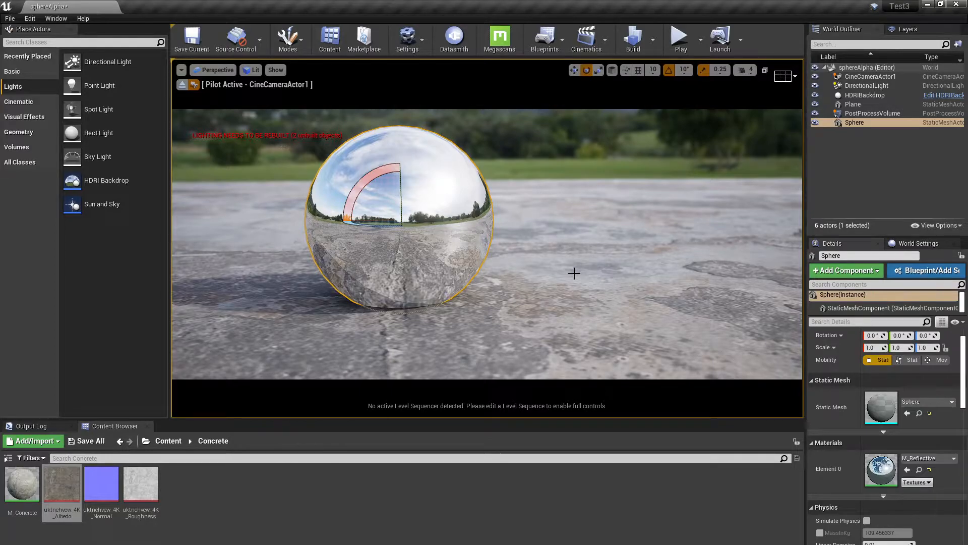
middle_click_drag(554, 273, 547, 273)
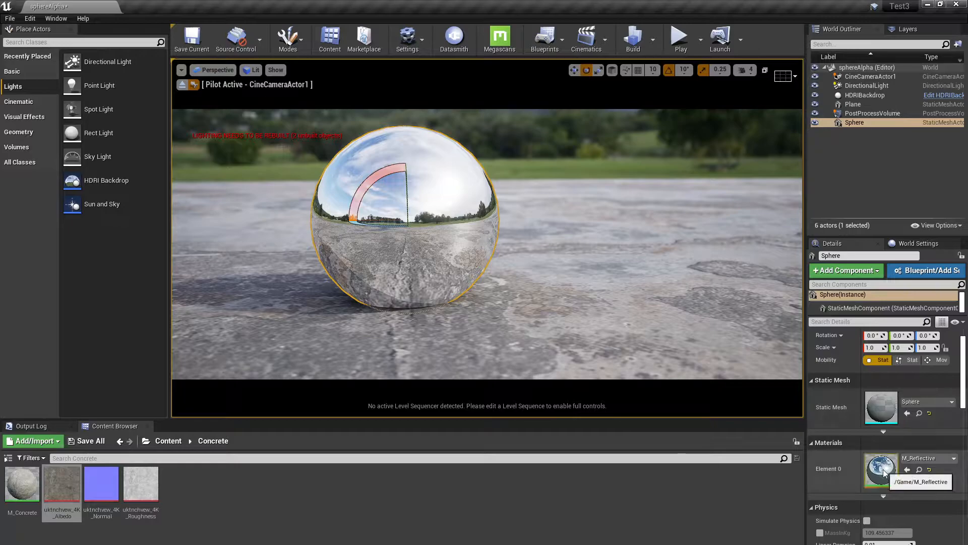
left_click(918, 470)
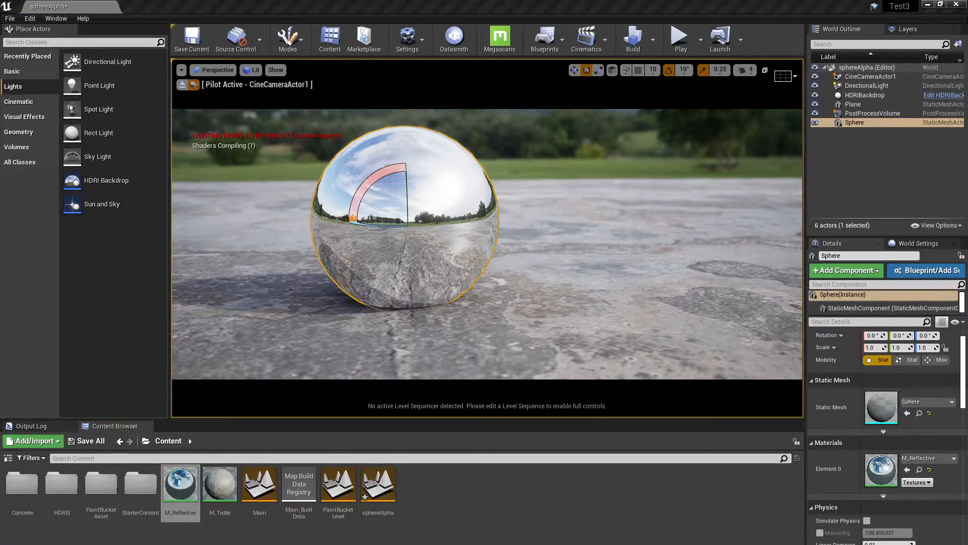
double_click(180, 484)
Step: Examine the constant nodes feeding the Metallic and Roughness inputs of M_Reflective
left_click_drag(458, 110, 427, 96)
right_click_drag(508, 179, 598, 270)
scroll(564, 277, "down", 1)
left_click_drag(544, 93, 579, 84)
left_click(579, 284)
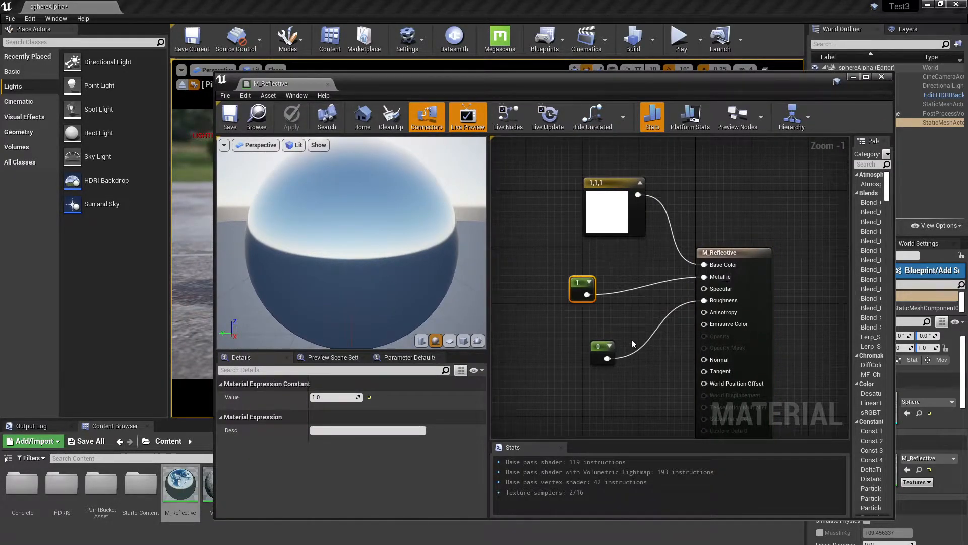
left_click(598, 348)
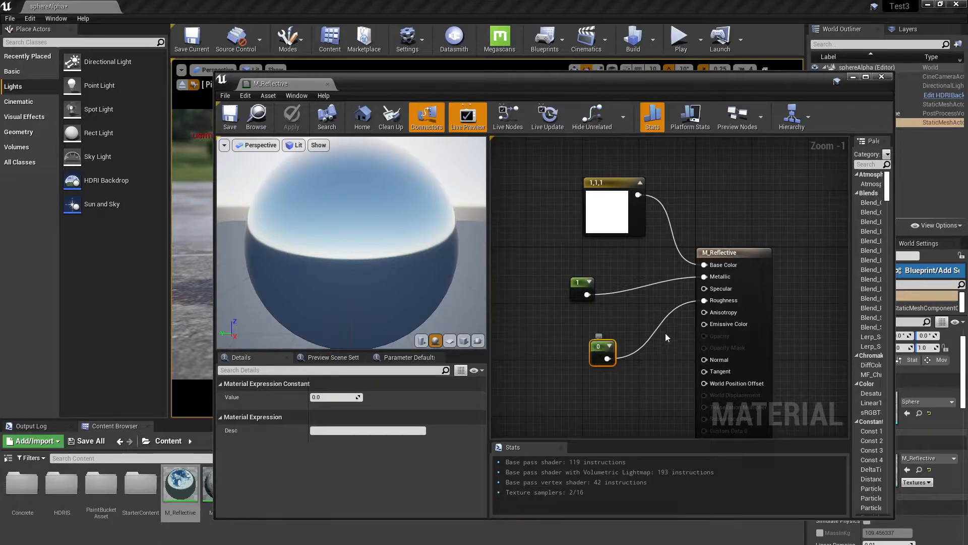
Step: Set the Metallic constant to 0.5 and apply the material, keeping the sphere in the level in view
left_click_drag(558, 77, 842, 92)
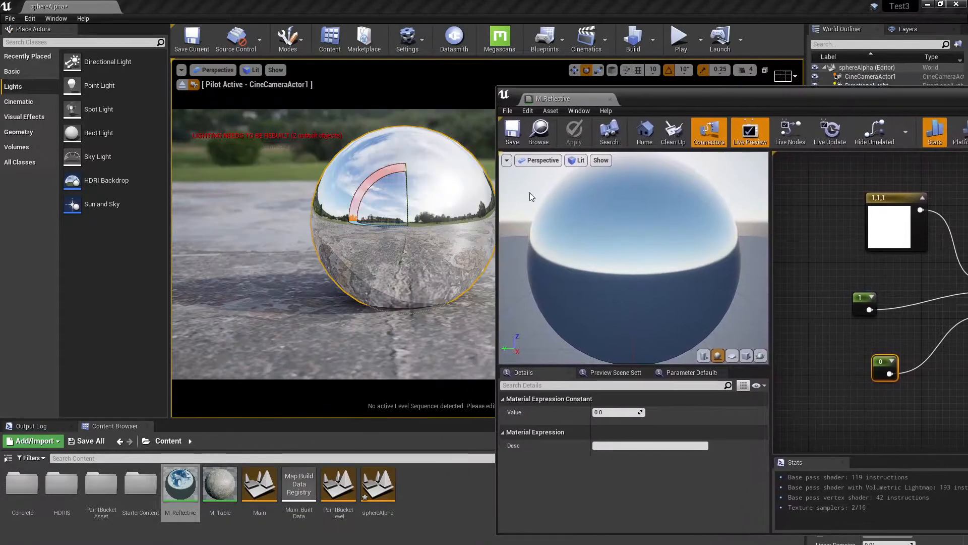
left_click_drag(663, 99, 592, 64)
left_click(802, 277)
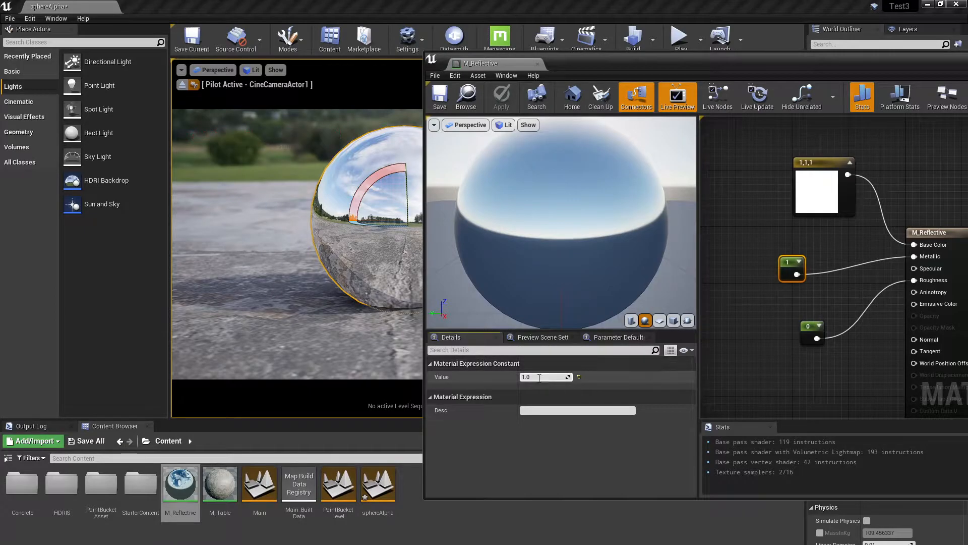
type("0.5")
key("Return")
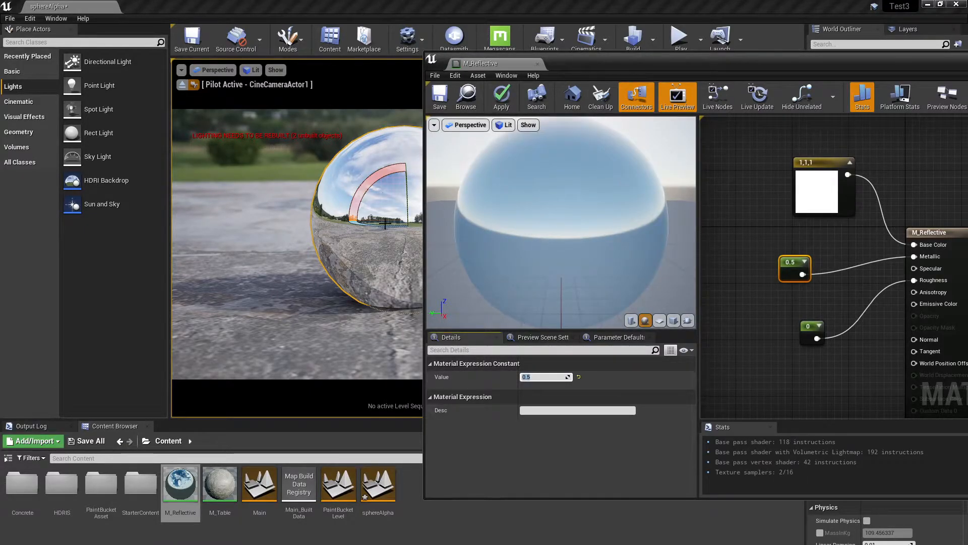
left_click_drag(514, 62, 595, 62)
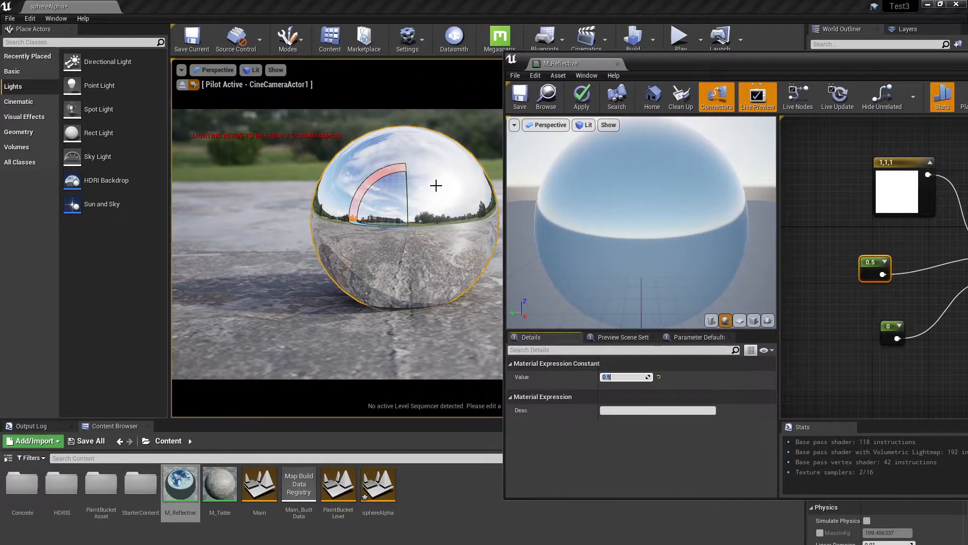
left_click(582, 101)
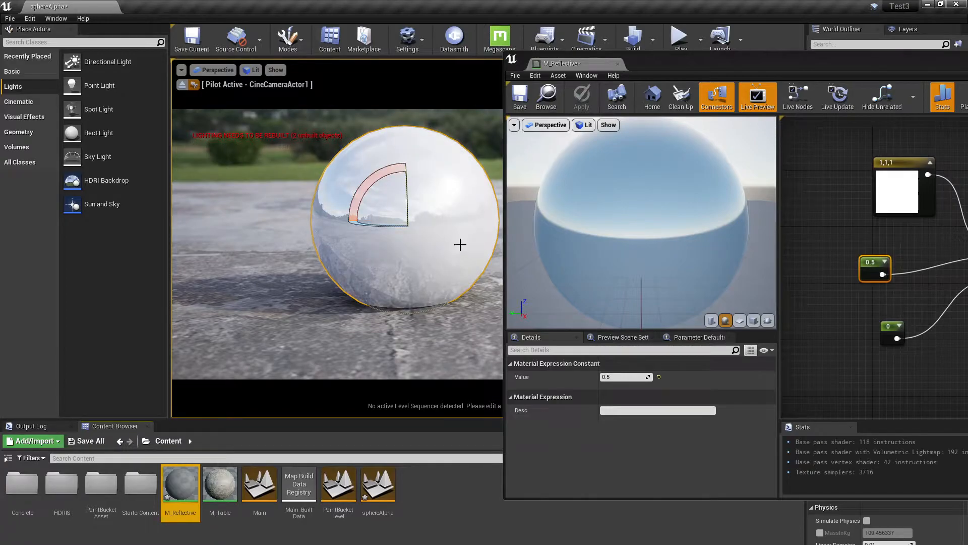
Step: Set the Metallic constant back to 1 and apply the material
left_click(615, 377)
type("1")
key("Return")
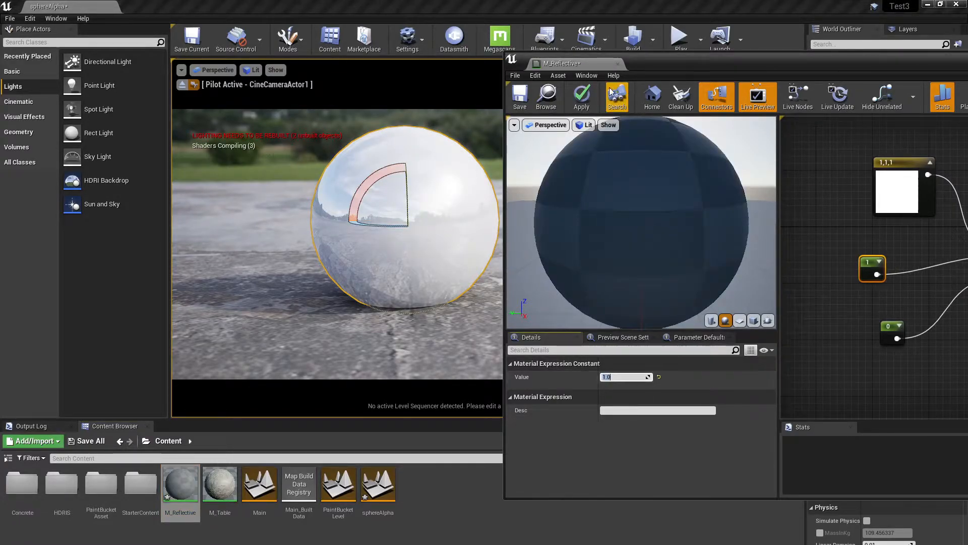
left_click(581, 93)
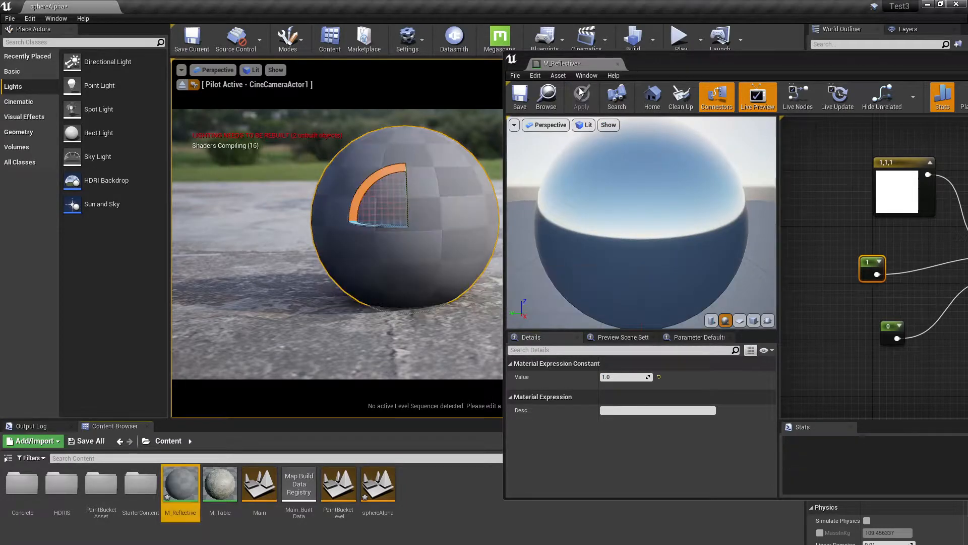
Step: Move the white Base Color constant node farther away from the M_Reflective output node
left_click_drag(677, 67, 460, 141)
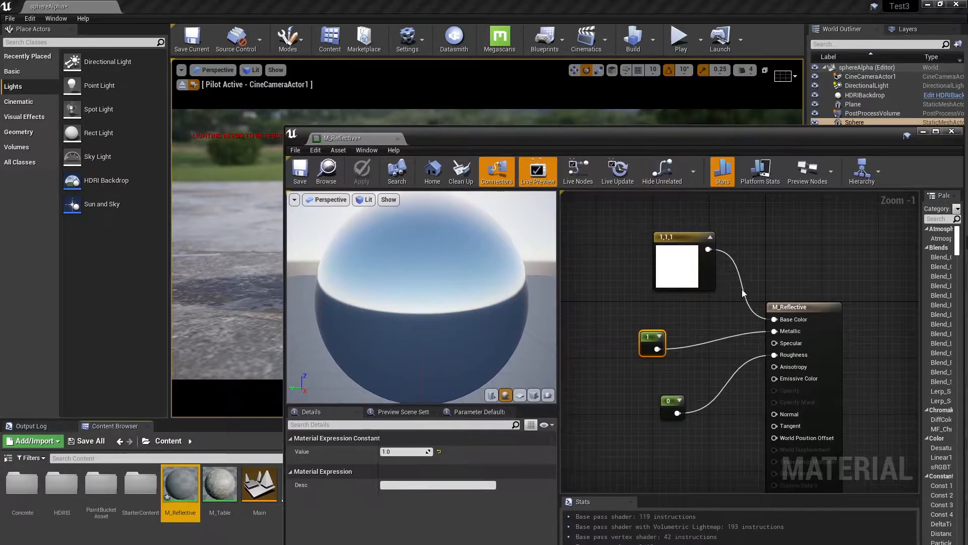
right_click_drag(748, 432, 760, 340)
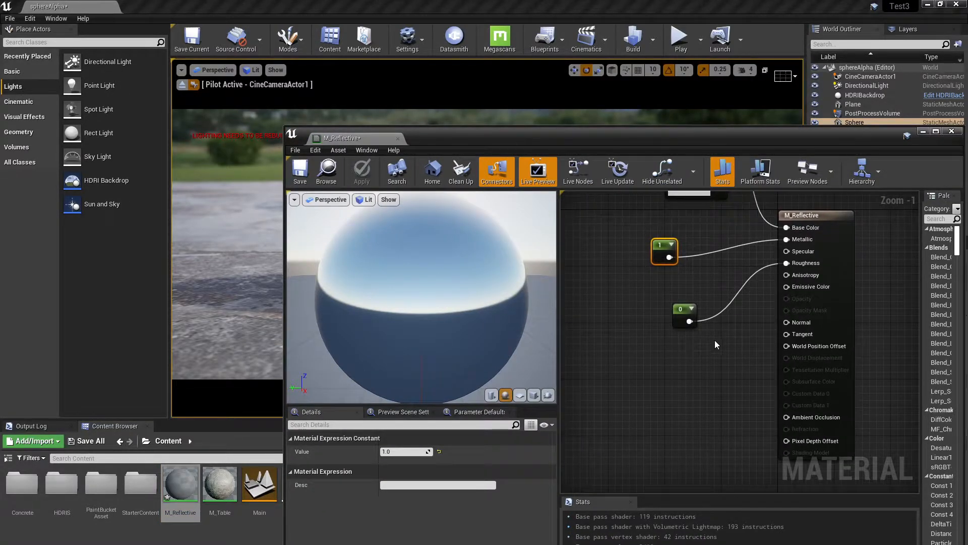
left_click_drag(557, 137, 485, 205)
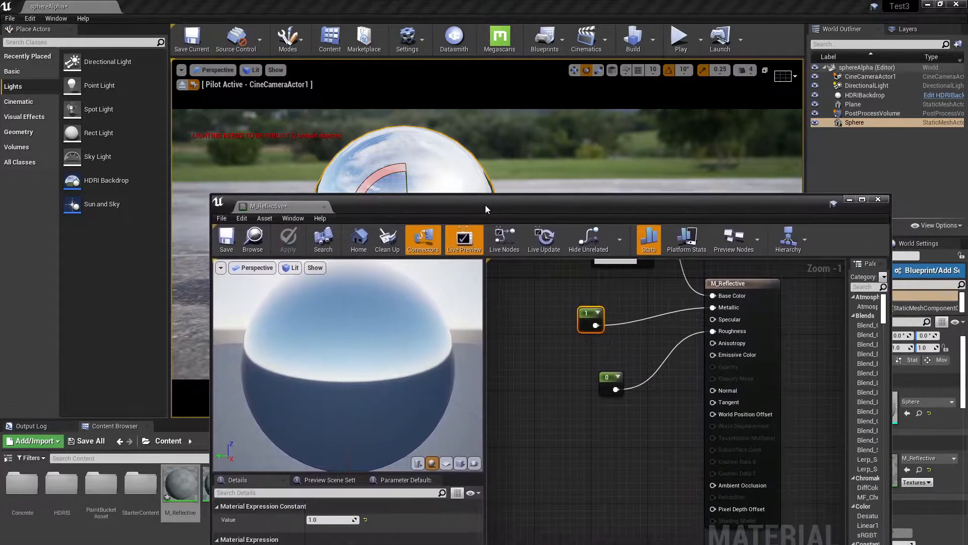
scroll(560, 341, "down", 1)
right_click_drag(528, 308, 531, 350)
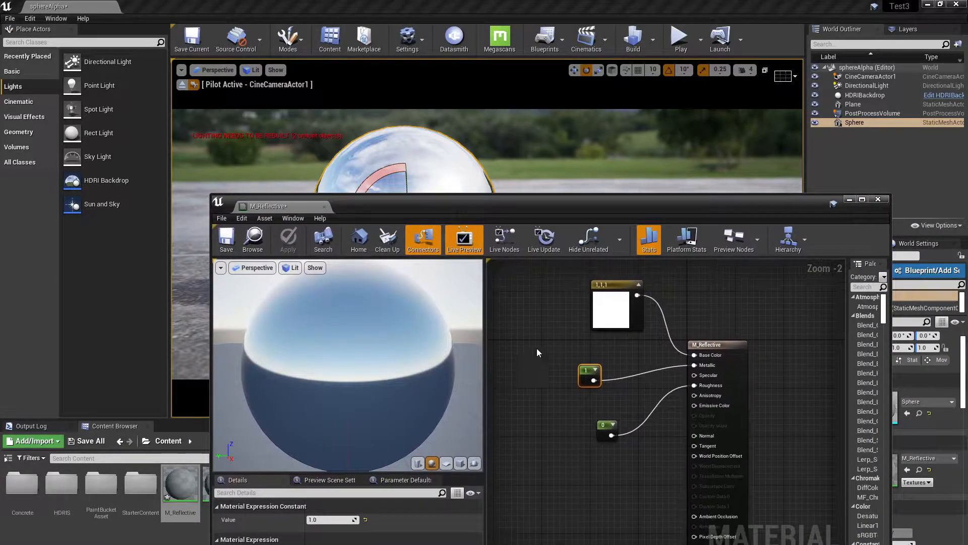
left_click_drag(556, 218, 574, 138)
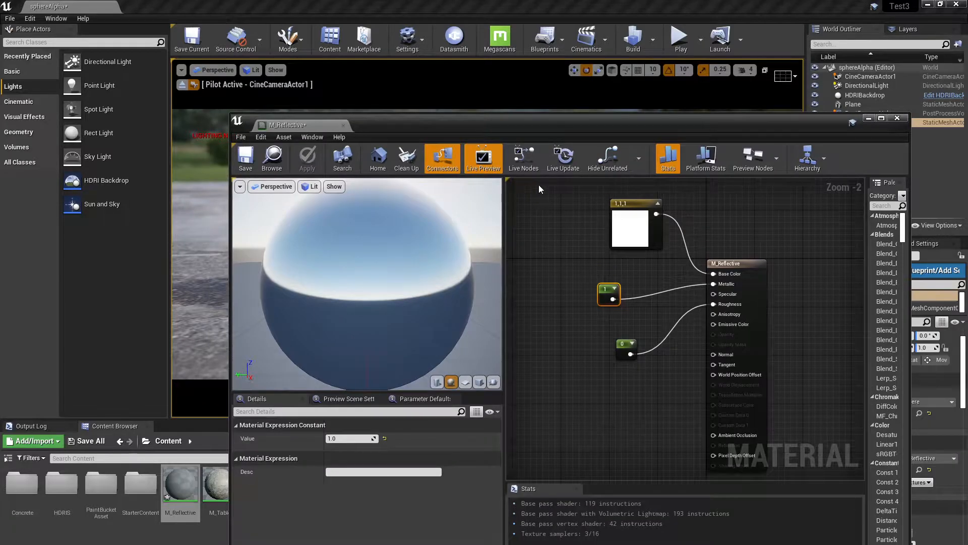
left_click_drag(621, 201, 585, 195)
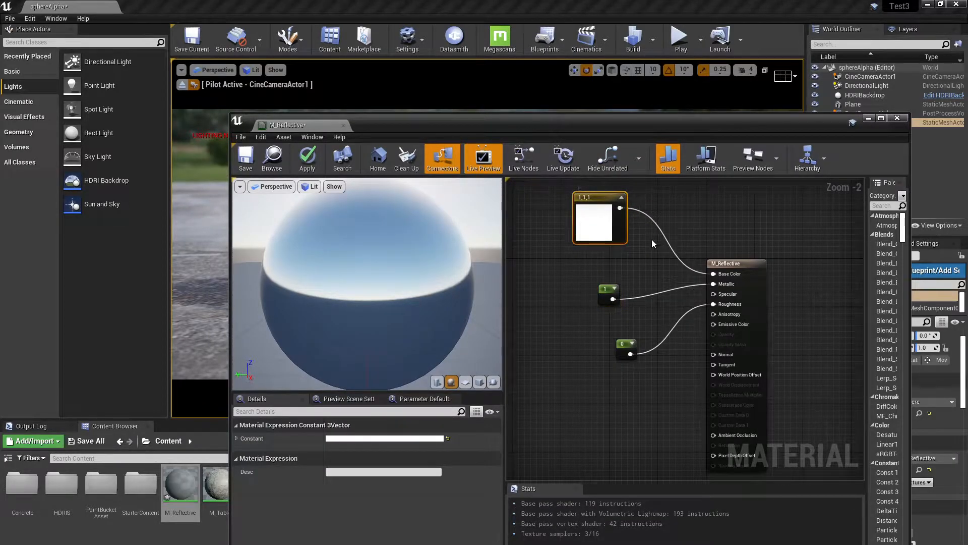
left_click_drag(593, 203, 585, 209)
Step: Convert the white Base Color constant to a parameter named Color and move it up, clear of the Metallic constant
right_click(585, 210)
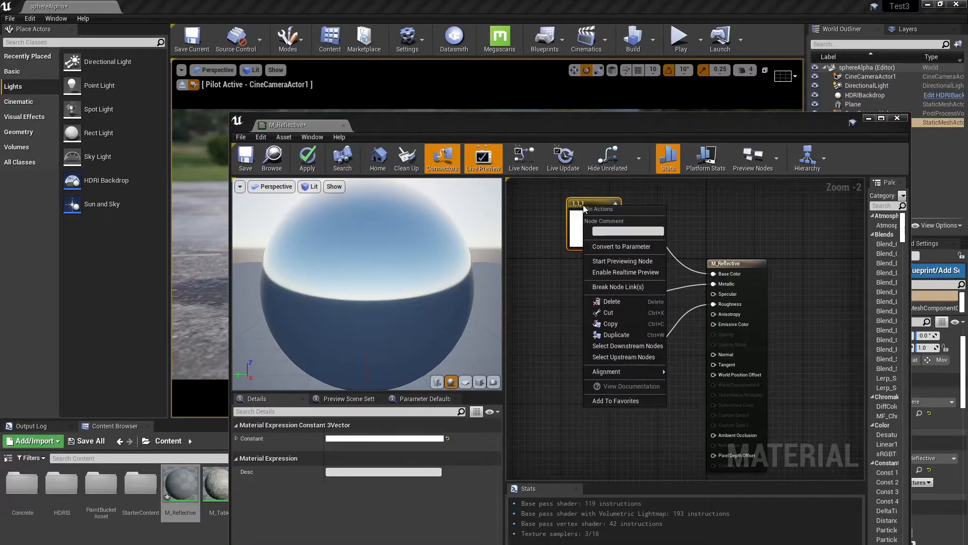
left_click(582, 203)
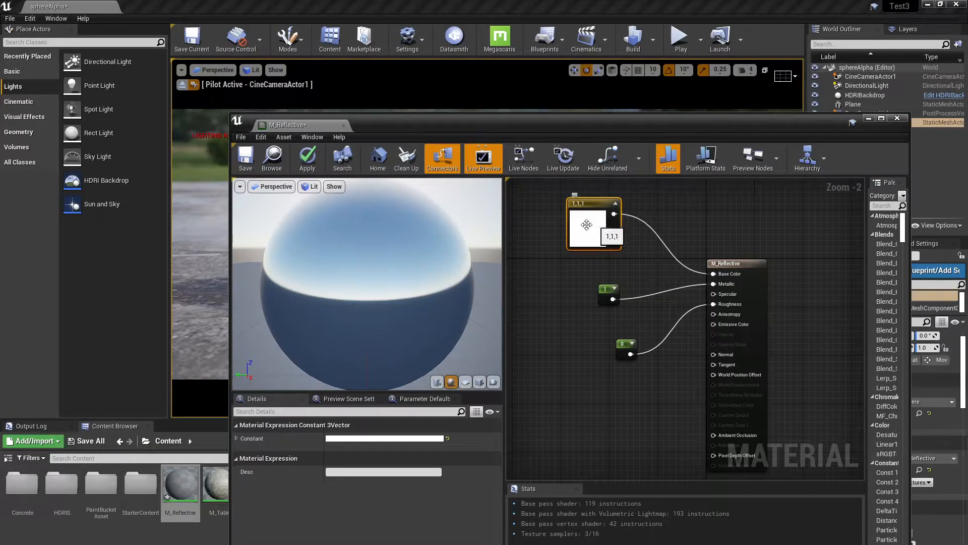
left_click_drag(603, 210, 583, 217)
right_click(585, 216)
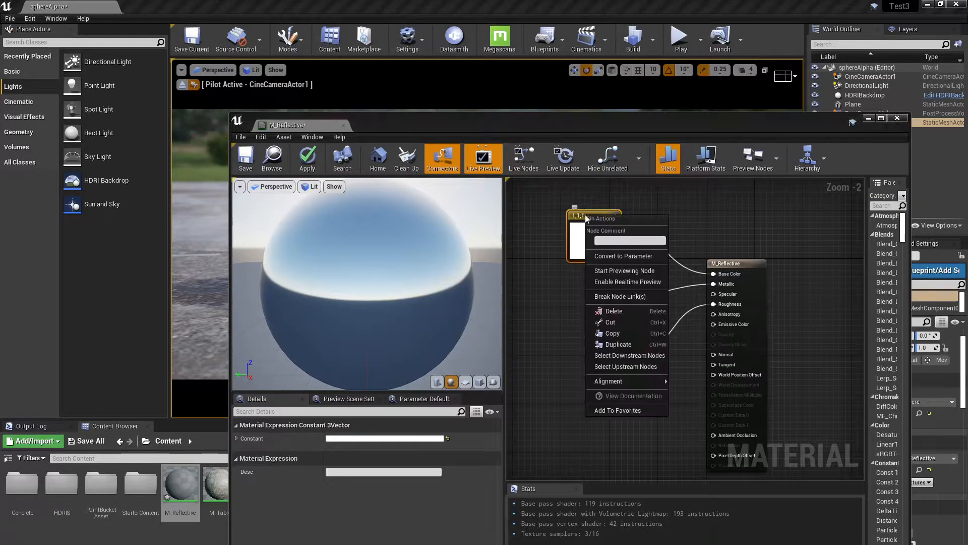
left_click(607, 256)
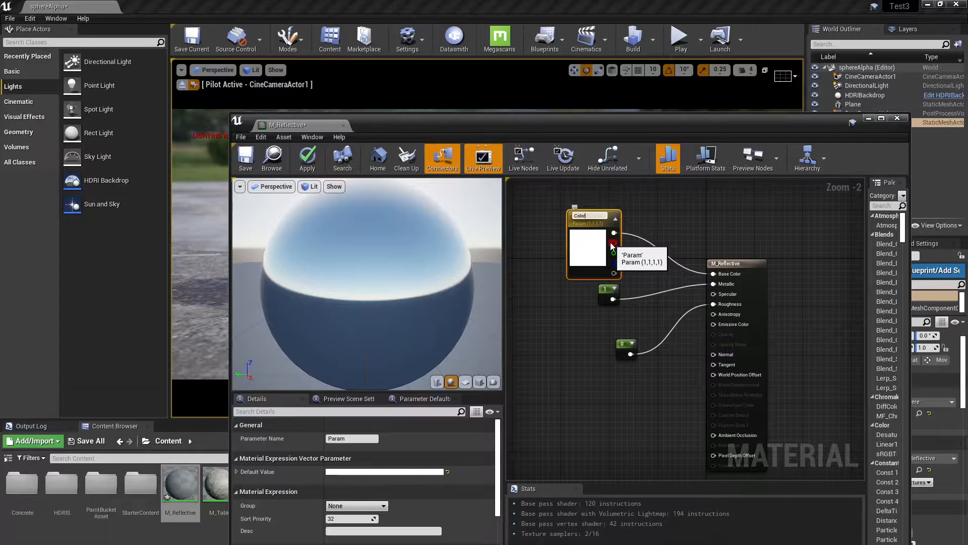
key("Return")
left_click_drag(581, 216, 583, 185)
Step: Convert the constant feeding the Metallic input to a parameter named Metallic
left_click_drag(602, 301, 604, 303)
right_click(607, 305)
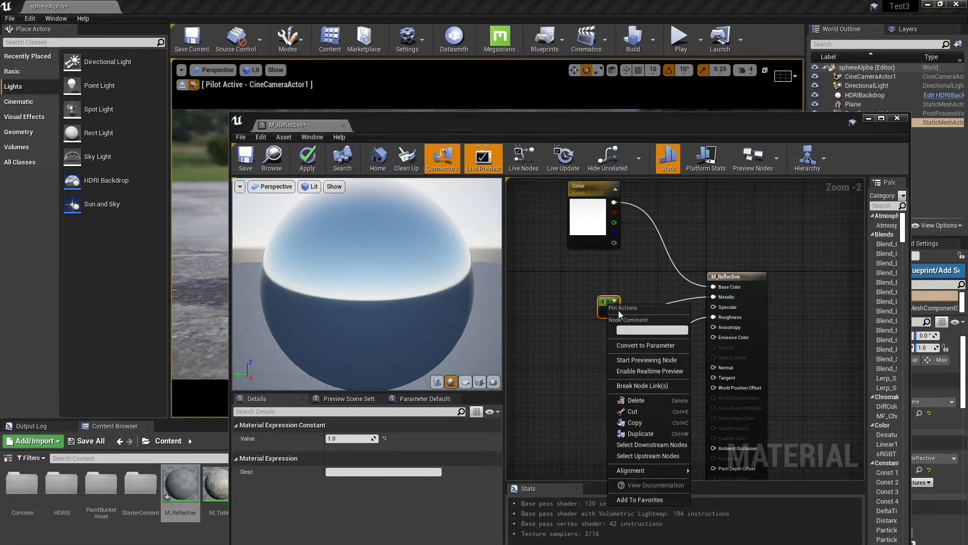
left_click(629, 346)
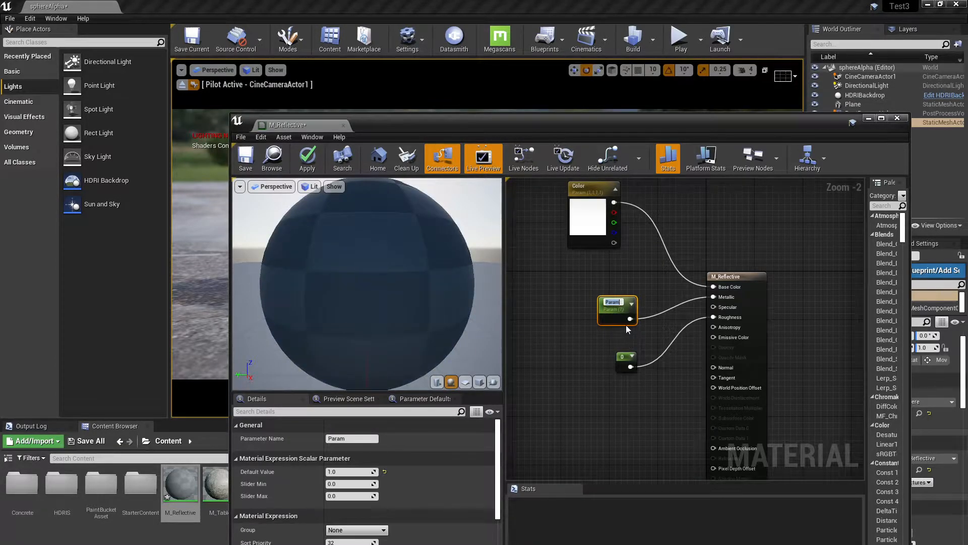
type("Metallic")
key("Return")
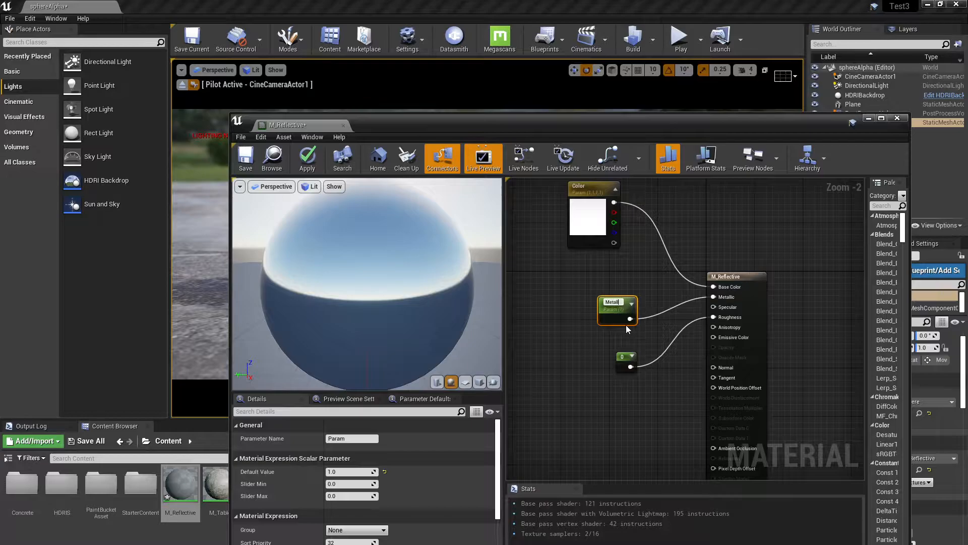
Step: Convert the constant feeding the Roughness input to a parameter named Roughness
left_click(621, 359)
right_click(622, 360)
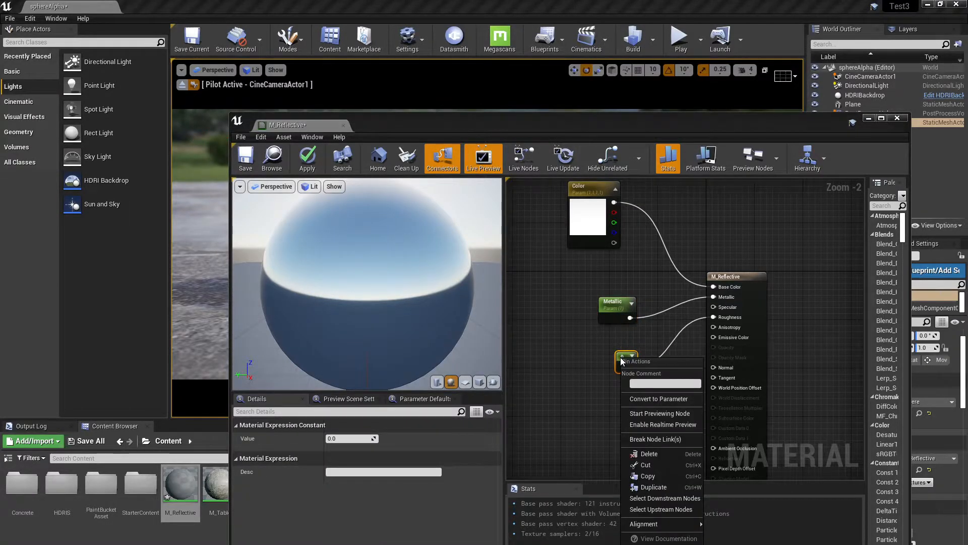
left_click(640, 399)
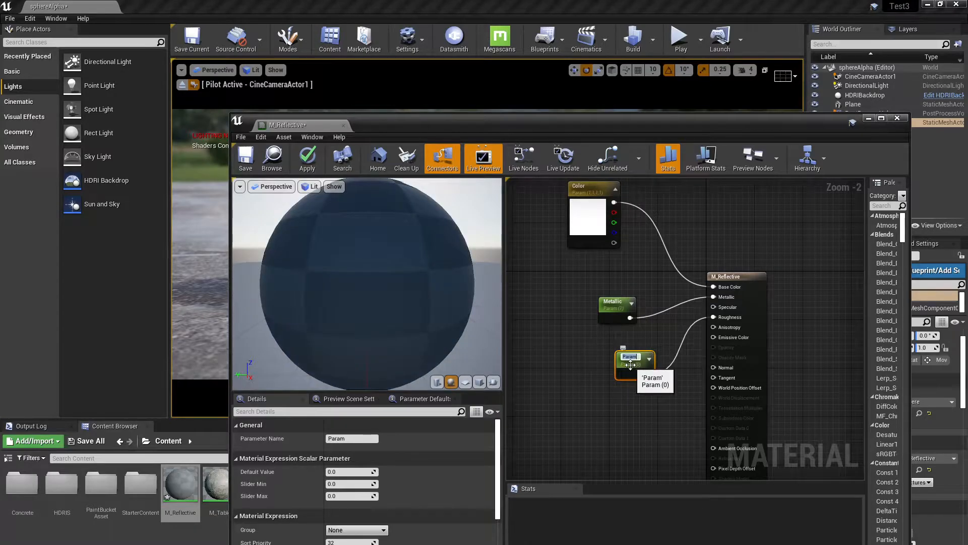
type("Roughness")
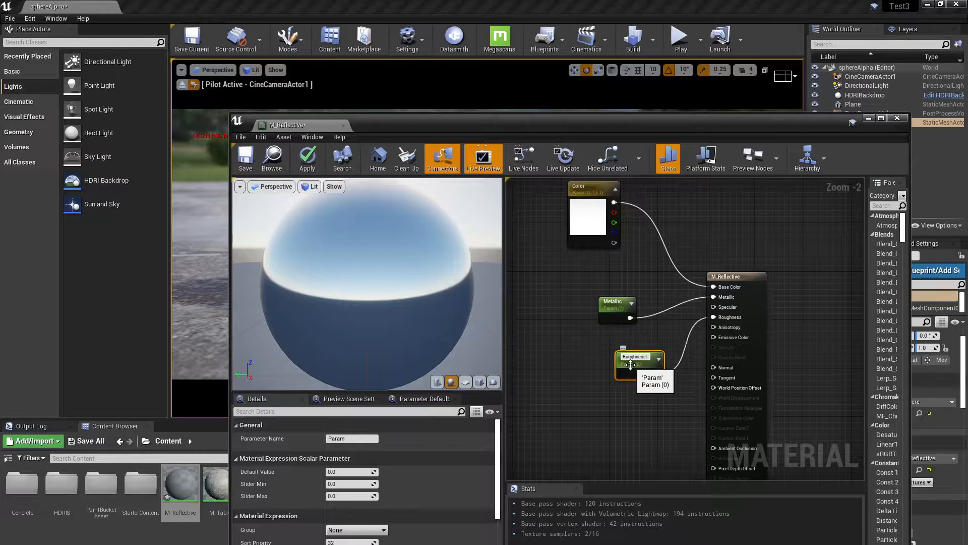
key("Return")
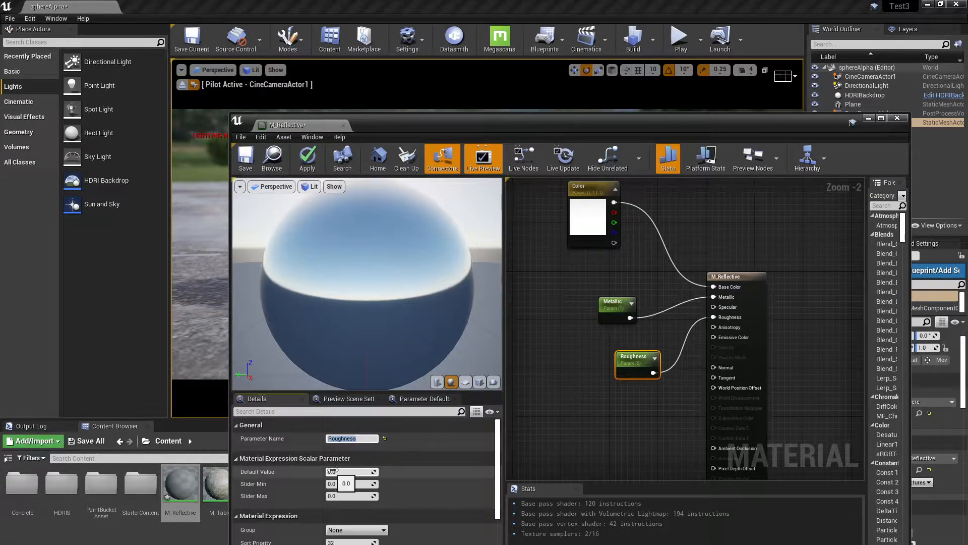
Step: Apply the parameter changes to M_Reflective and close the material editor
left_click(615, 304)
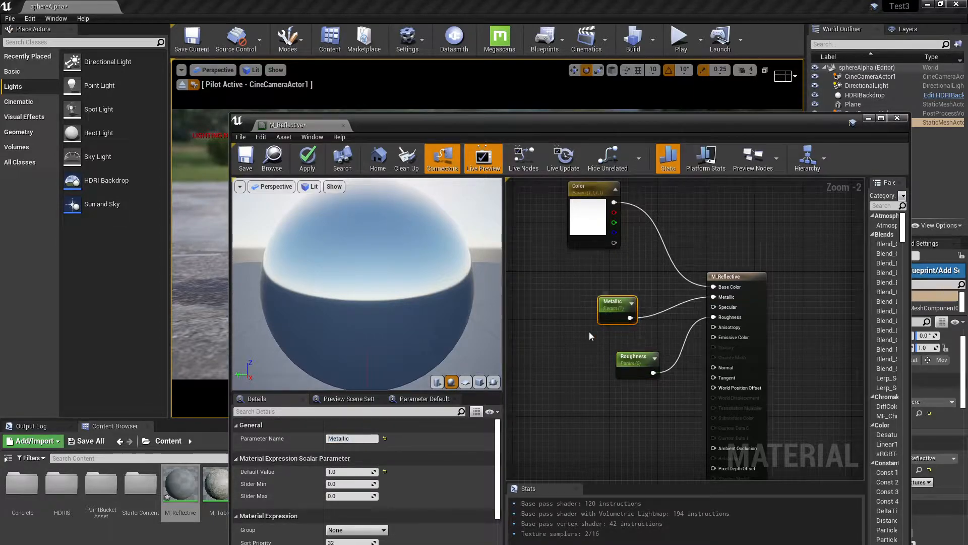
left_click(306, 157)
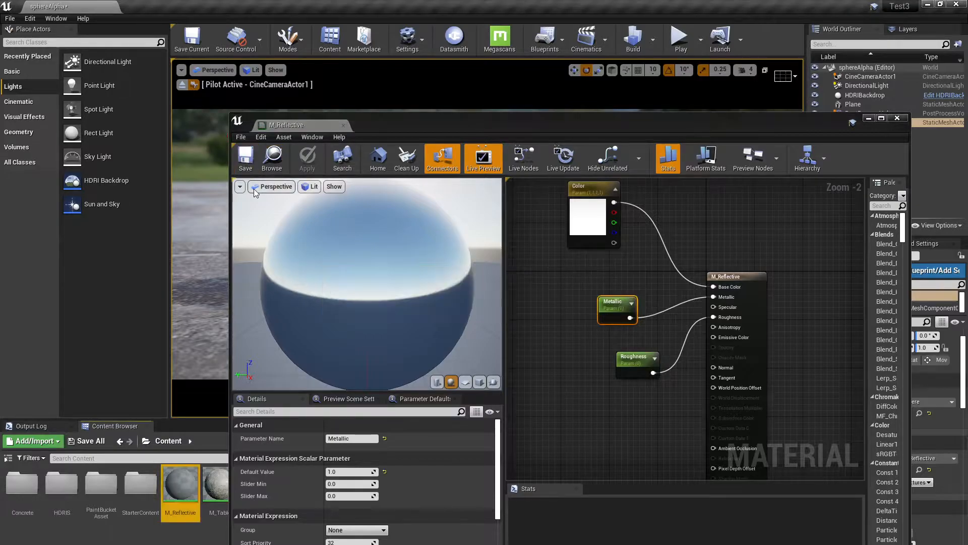
left_click(897, 118)
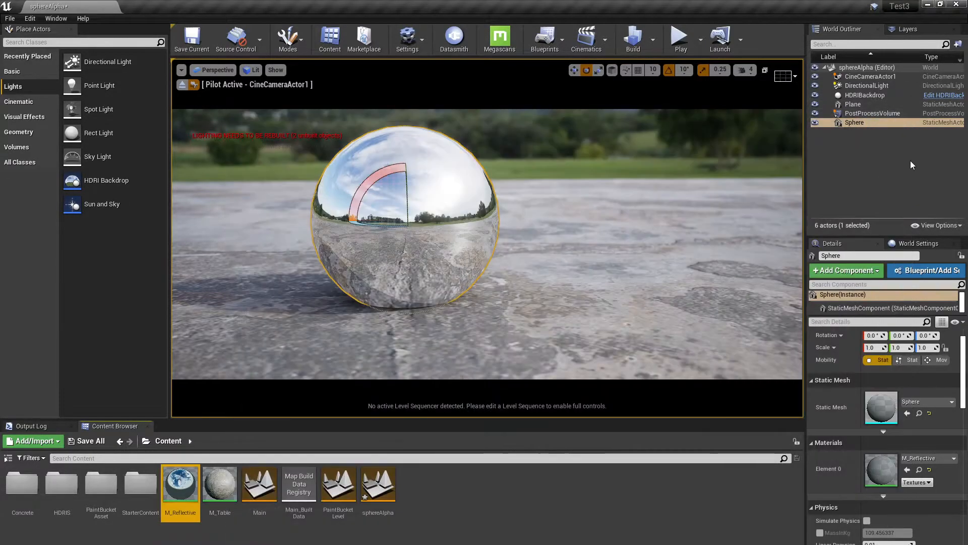
Step: Create a material instance from M_Reflective and name it M_reflectiveInst
right_click(180, 485)
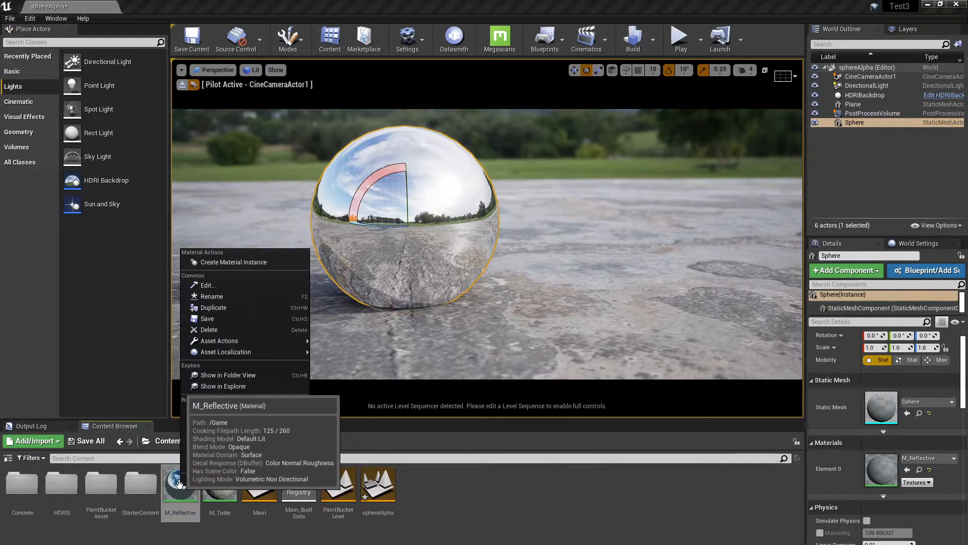
left_click(241, 262)
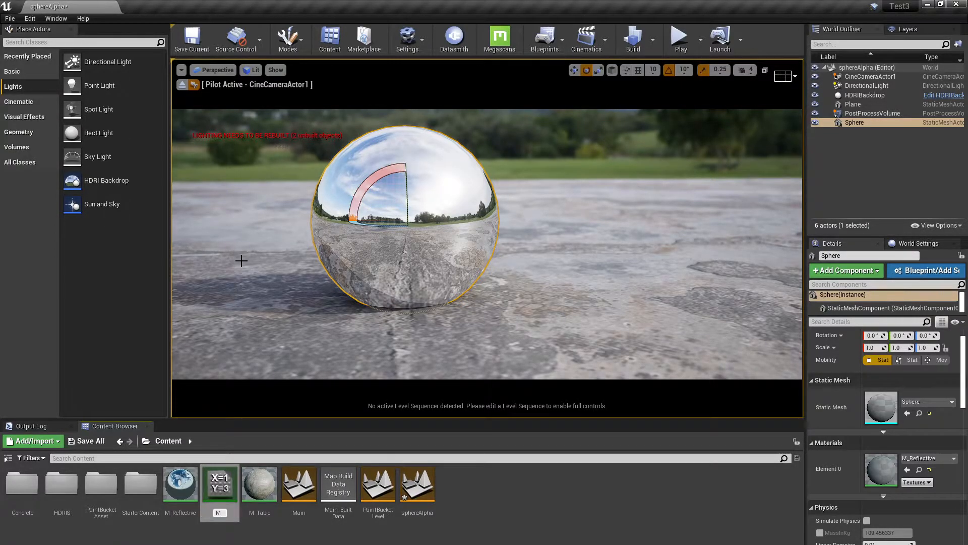
type("M_reflectivel")
key("Return")
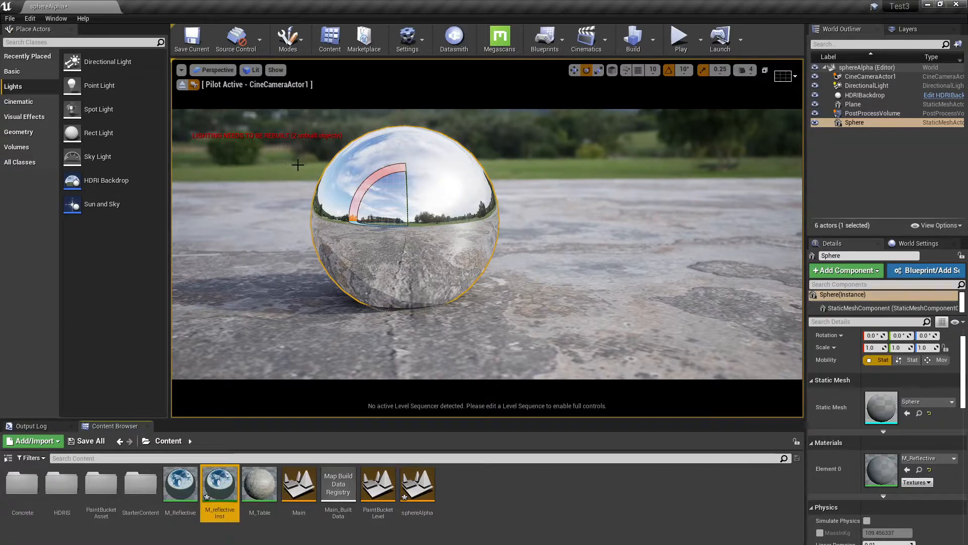
Step: Assign M_reflectiveInst to the sphere and open the instance for editing beside the viewport
left_click_drag(220, 485, 371, 286)
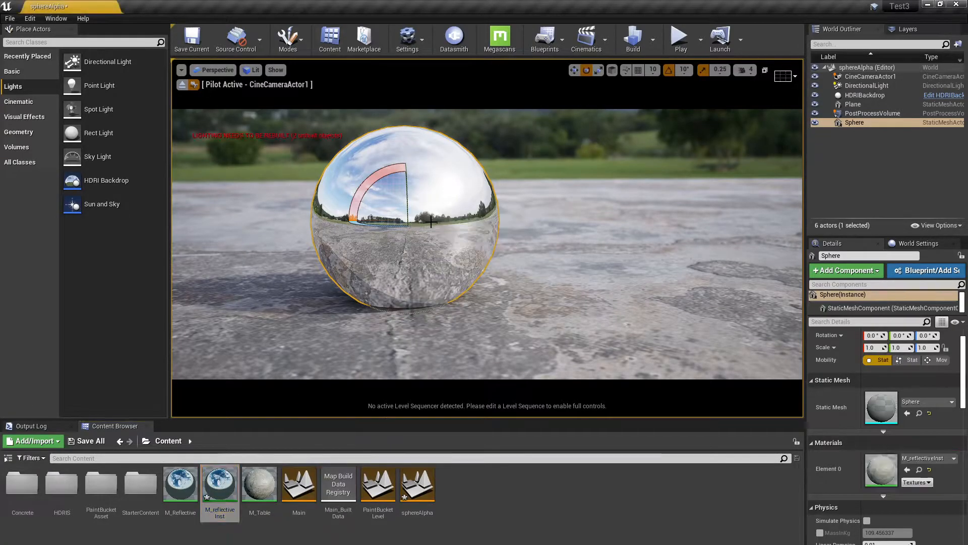
double_click(214, 487)
left_click_drag(230, 115, 502, 226)
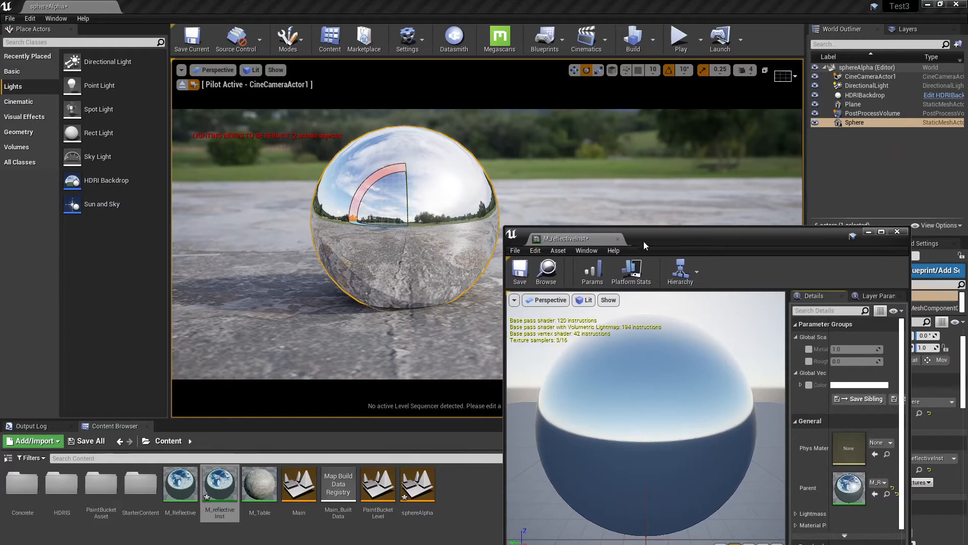
left_click_drag(643, 241, 646, 102)
left_click_drag(908, 428, 946, 543)
left_click_drag(874, 108, 869, 71)
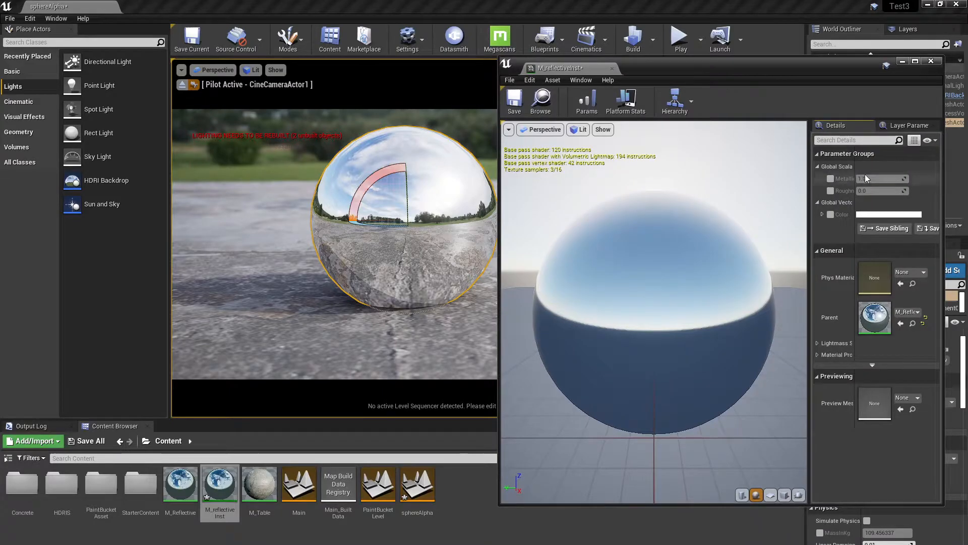
Step: Enable the Metallic, Roughness and Color overrides, setting Metallic to 1.791663 and Roughness to 0.342857
left_click(830, 179)
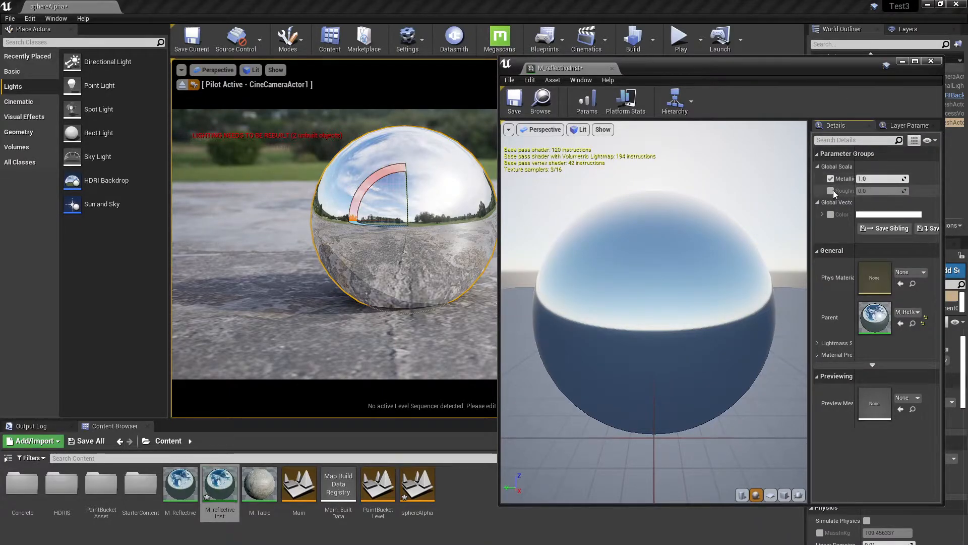
left_click(830, 191)
left_click(830, 214)
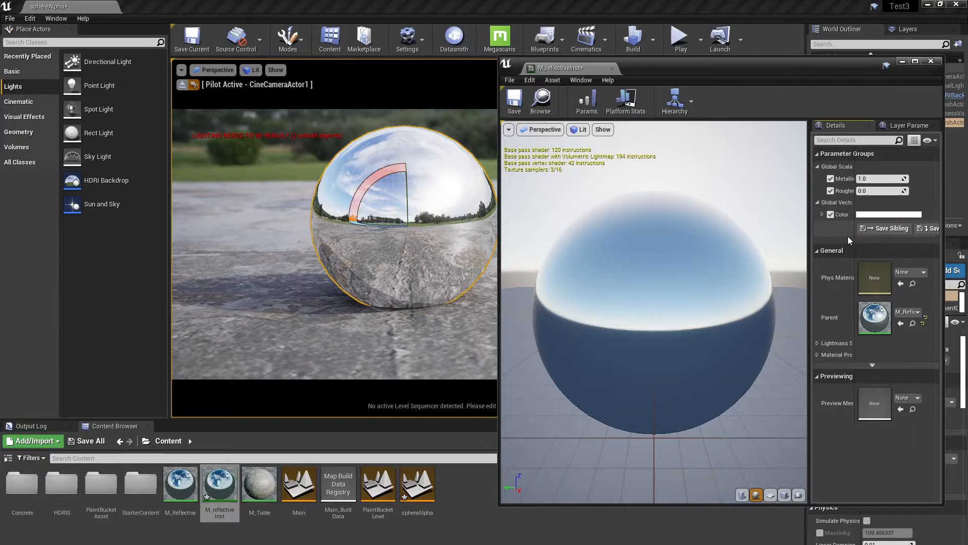
mouse_move(864, 178)
left_mouse_down()
mouse_move(839, 179)
mouse_move(862, 178)
mouse_move(840, 209)
mouse_move(871, 191)
left_mouse_up()
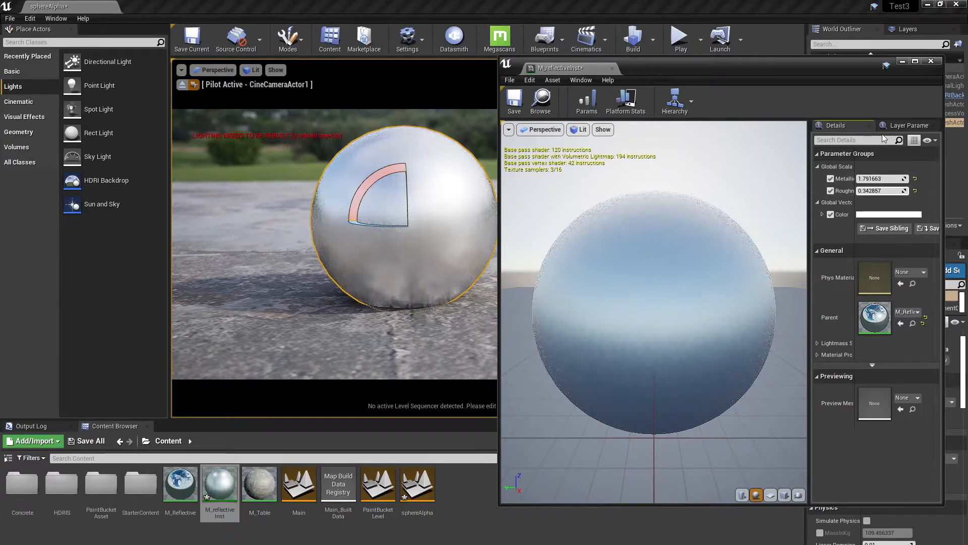
Step: Set the instance's Color to a light grey with a value of about 0.74, then save and close the instance
left_click(870, 216)
mouse_move(803, 281)
left_mouse_down()
mouse_move(793, 325)
mouse_move(800, 288)
left_mouse_up()
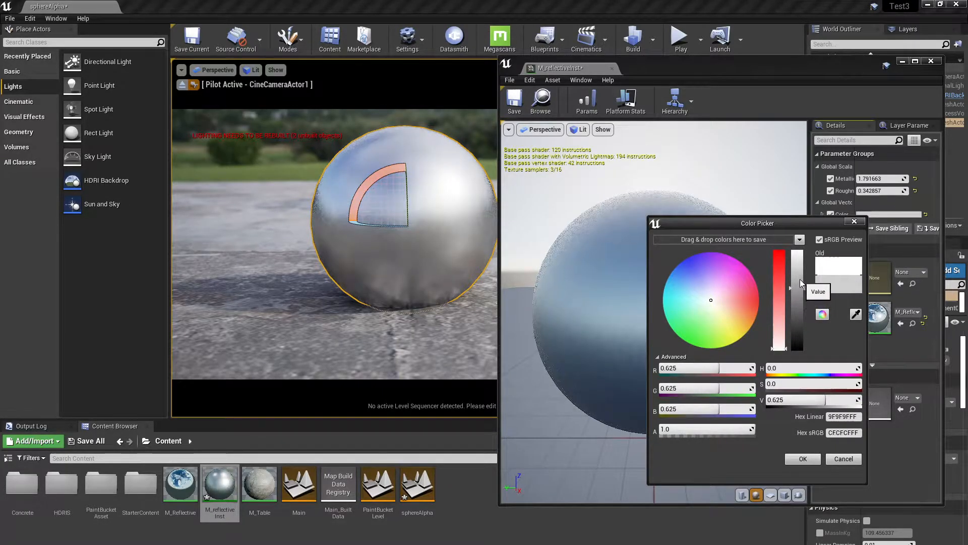
left_click(799, 278)
left_click(803, 458)
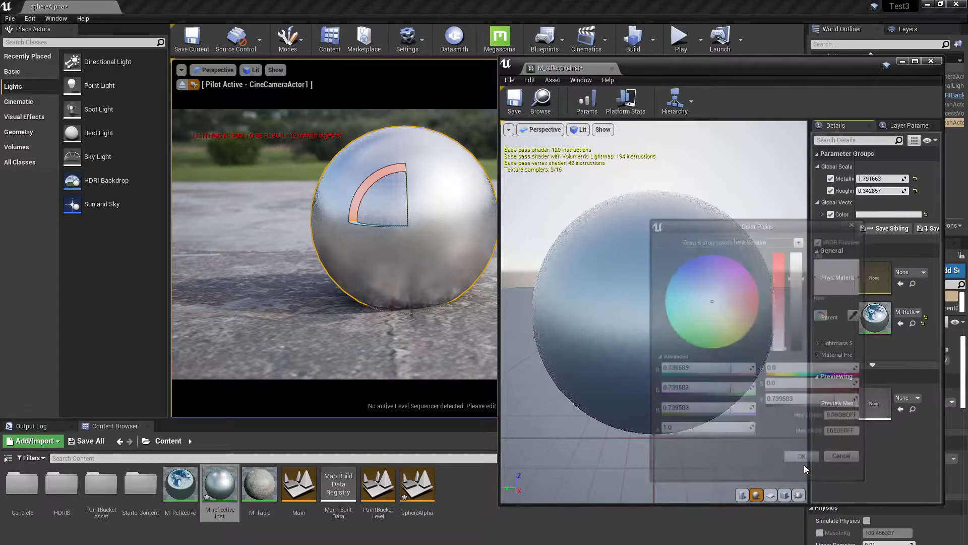
left_click(512, 99)
left_click(931, 61)
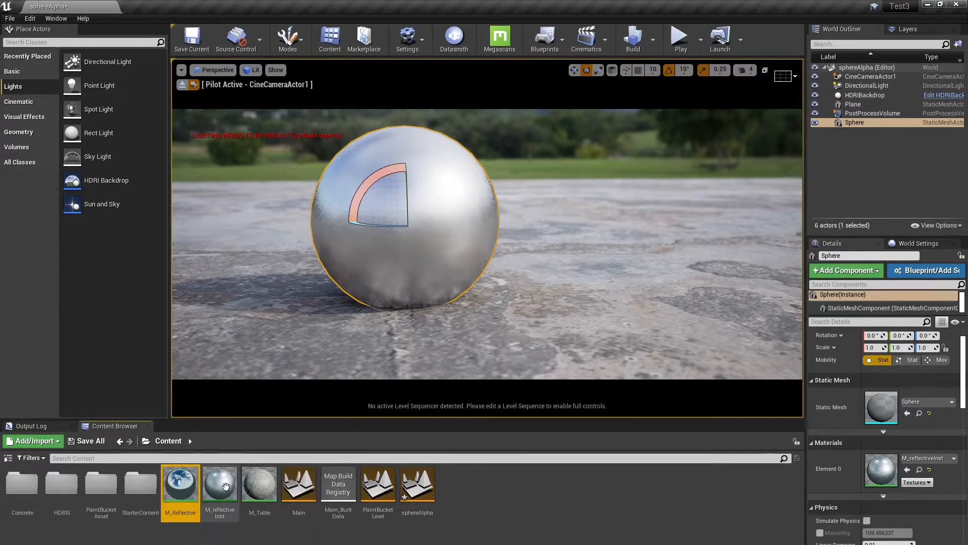
Step: Select the ground plane, locate its M_Concrete material in the project content and open it for editing
mouse_move(183, 484)
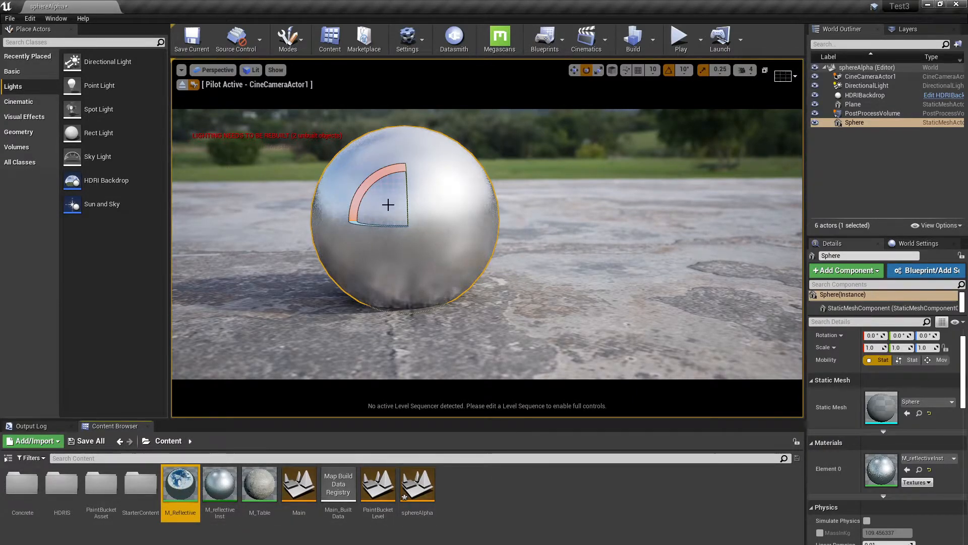
left_click(553, 266)
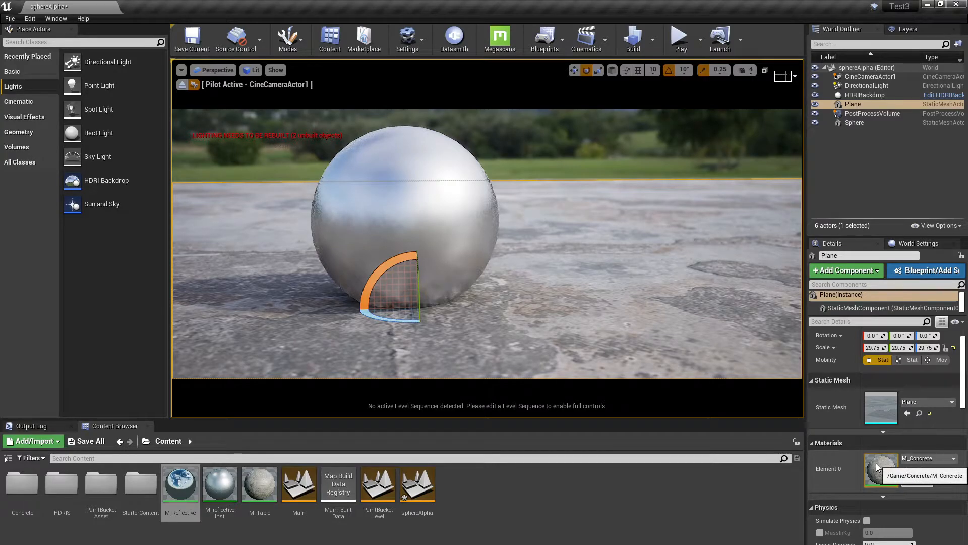
left_click(919, 469)
double_click(16, 484)
left_click_drag(712, 69, 610, 65)
Step: Move the albedo Texture Sample node farther from the M_Concrete output node to make room in the graph
right_click_drag(616, 241, 743, 242)
left_click_drag(643, 158, 594, 125)
right_click_drag(688, 156, 728, 229)
left_click_drag(649, 197, 632, 167)
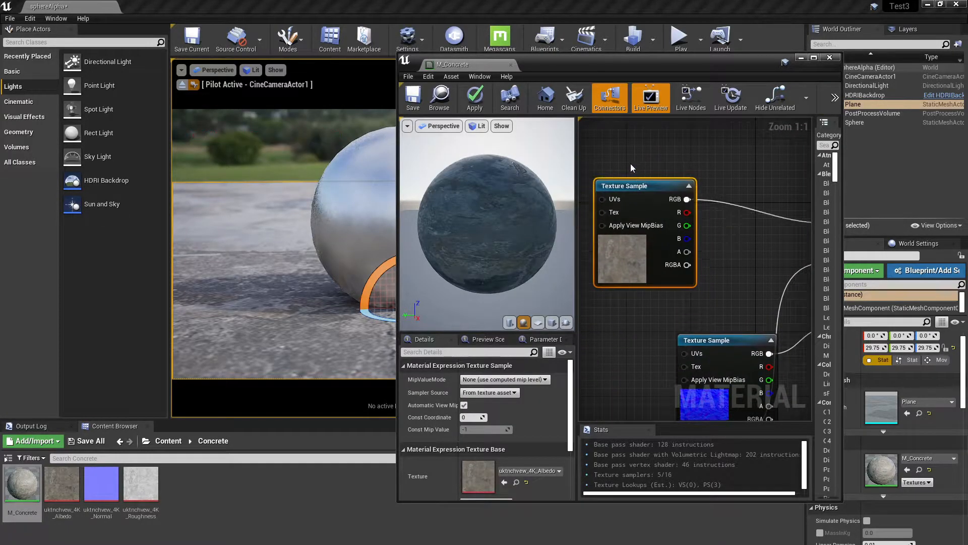
left_click_drag(672, 63, 530, 45)
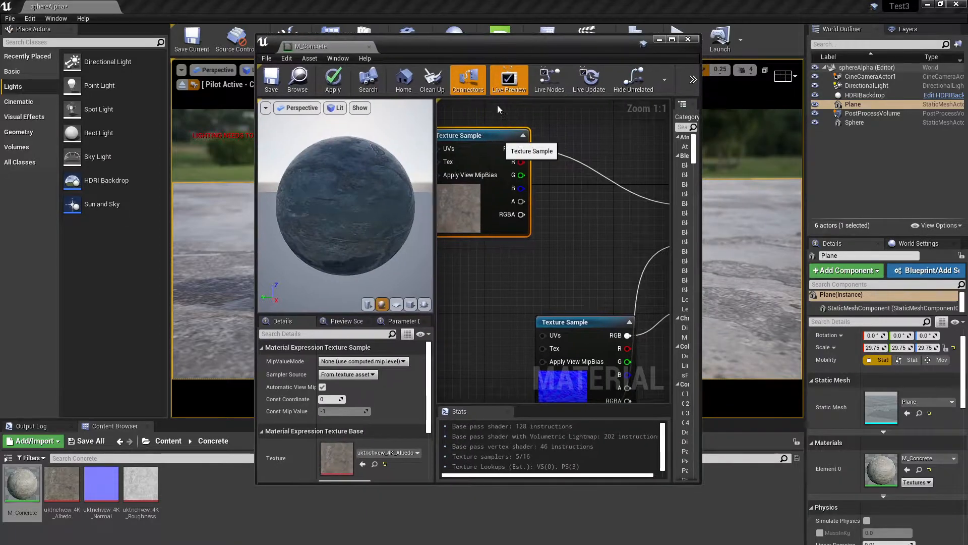
Step: Insert a Multiply node between the albedo texture's RGB output and Base Color, feeding the texture into input A
scroll(591, 222, "down", 1)
right_click_drag(583, 232, 644, 239)
mouse_move(545, 204)
right_mouse_down()
mouse_move(464, 192)
mouse_move(428, 162)
mouse_move(562, 217)
mouse_move(539, 207)
right_mouse_up()
right_click(535, 173)
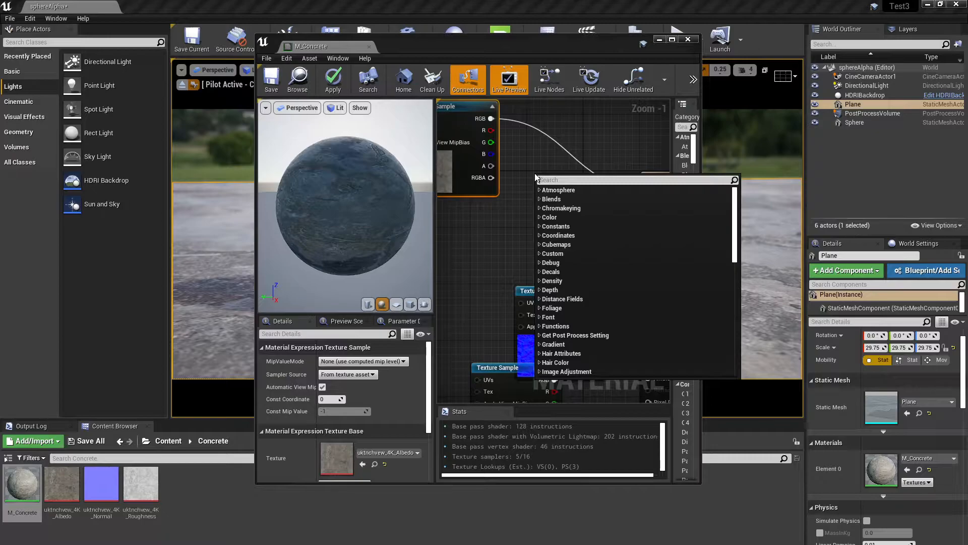
type("mult")
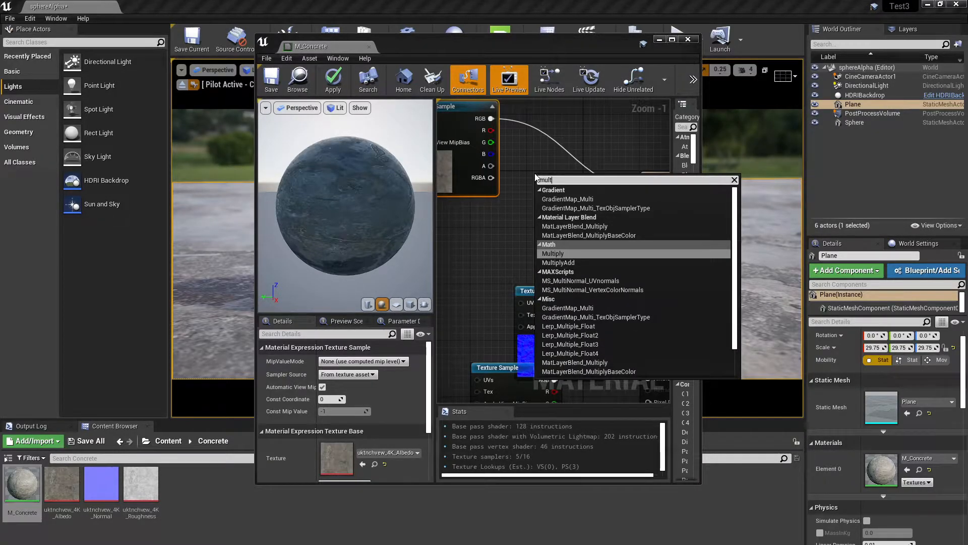
key("Return")
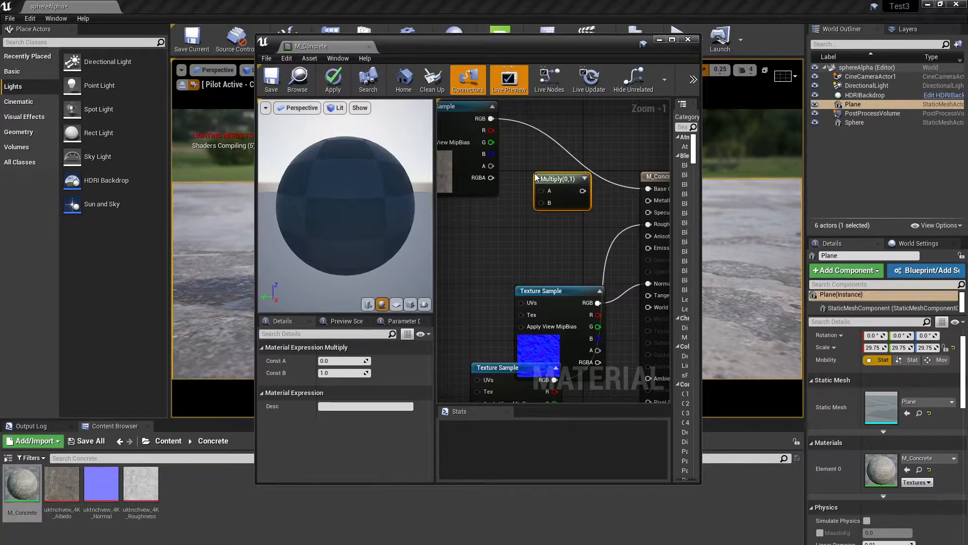
left_click_drag(492, 119, 649, 185)
Step: Add a Constant node, connect it to input B of the Multiply node and set its value to 1
right_click_drag(542, 212, 611, 223)
left_click(518, 213)
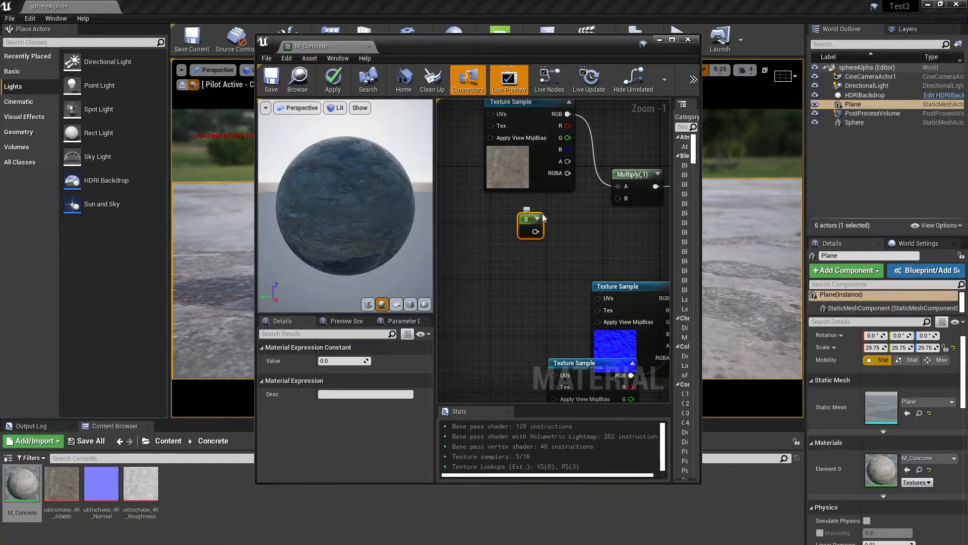
left_click_drag(535, 232, 617, 198)
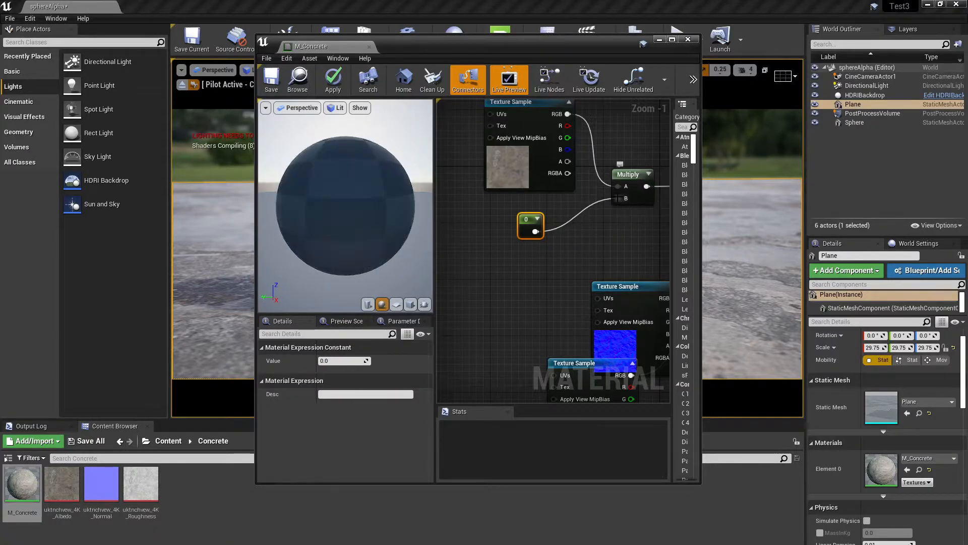
left_click(328, 361)
type("1")
key("Return")
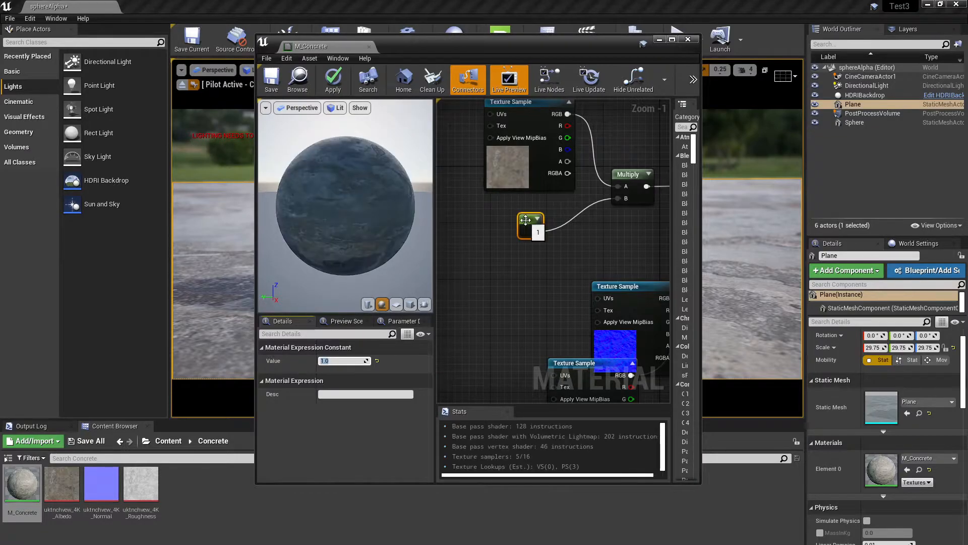
Step: Convert the constant to a parameter named AlbedoBrightness, then apply the changes to M_Concrete and close its editor
right_click(525, 222)
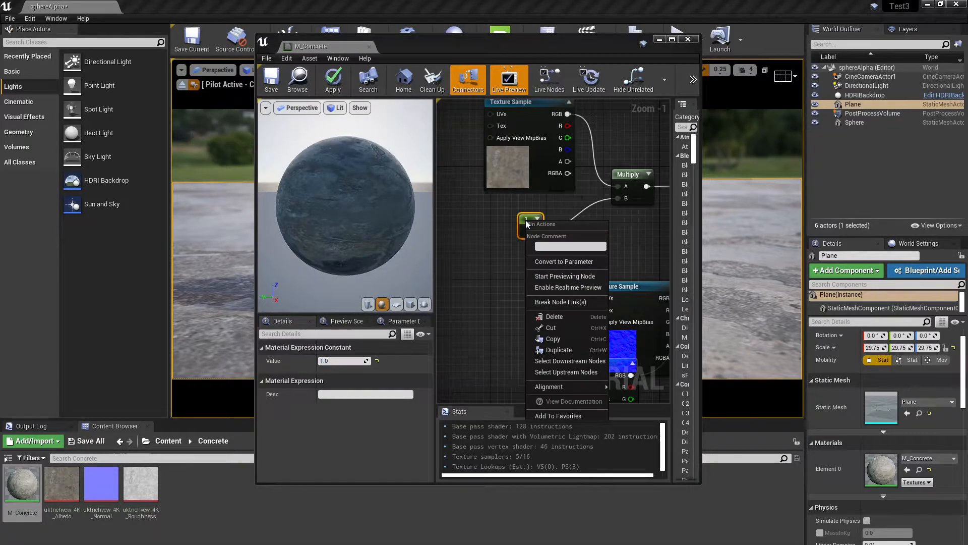
left_click(536, 261)
type("BAl")
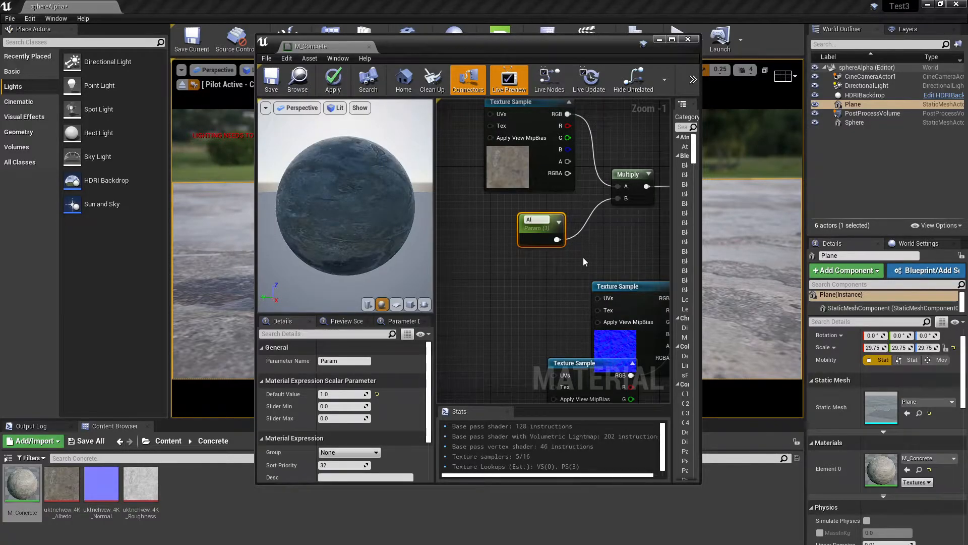
type("bedoBr")
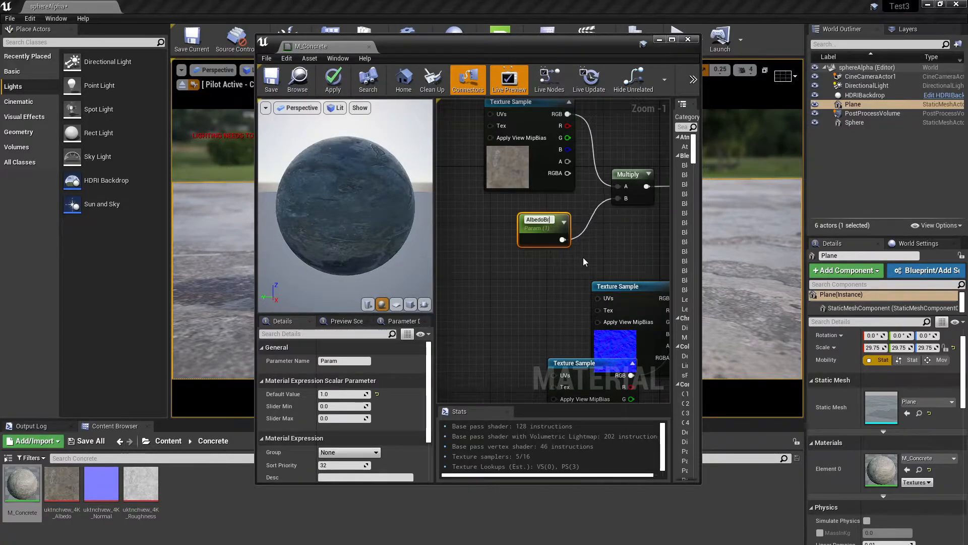
type("ightness")
key("Return")
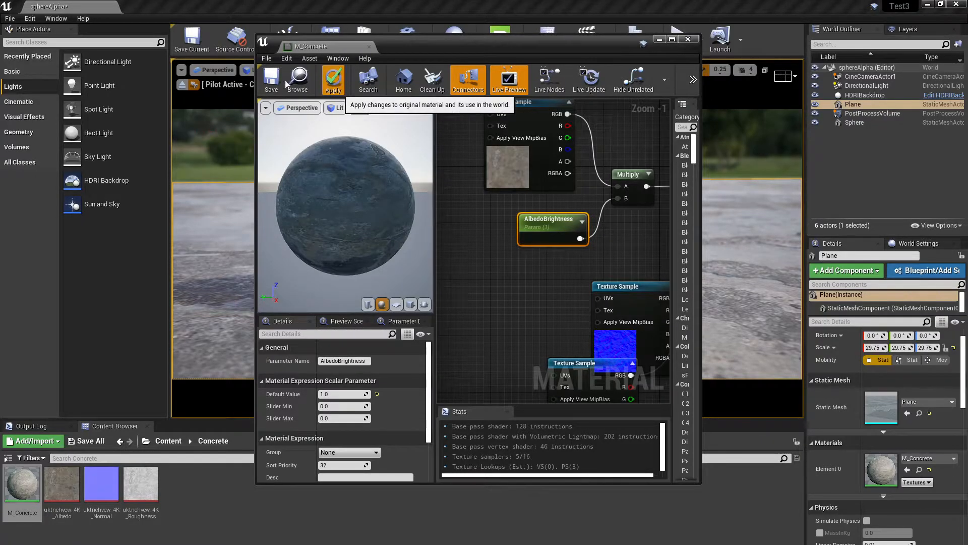
left_click(333, 80)
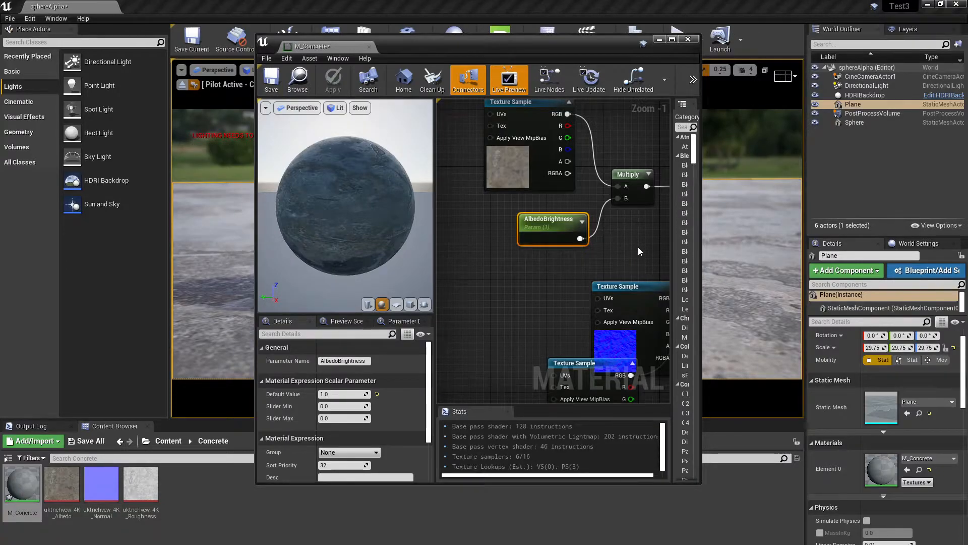
left_click(688, 39)
Step: Create a material instance from M_Concrete and assign it to the ground plane
left_click(16, 481)
right_click(17, 481)
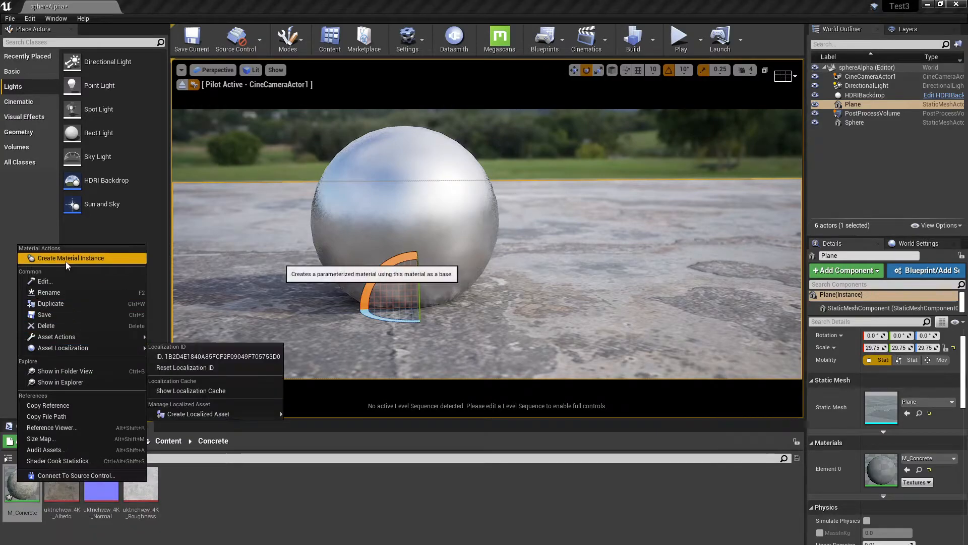
left_click(65, 261)
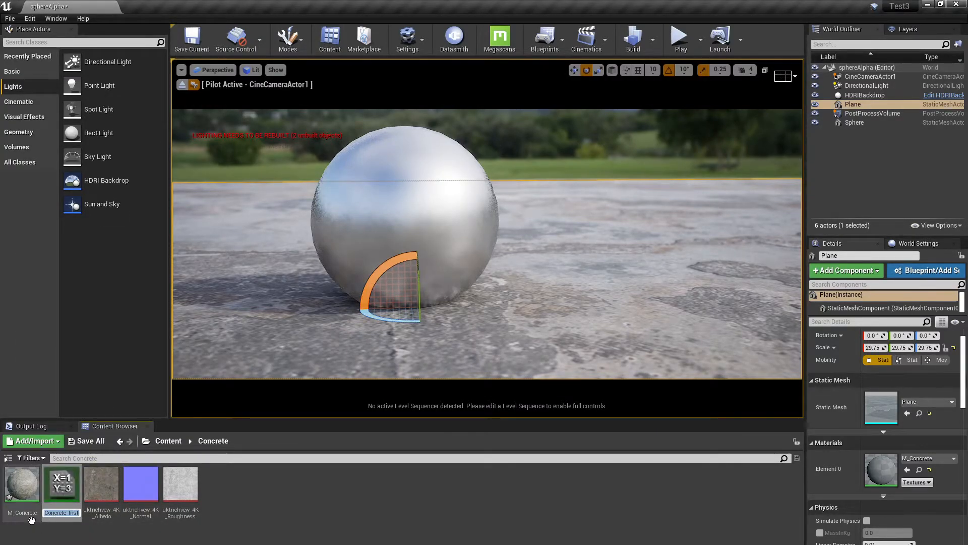
left_click(63, 483)
left_click_drag(62, 483, 529, 324)
Step: Open M_Concrete_Inst, enable the AlbedoBrightness override, set it to 1.246182 and close the instance
double_click(63, 484)
left_click_drag(494, 40, 767, 88)
left_click(859, 197)
left_click_drag(860, 88, 809, 69)
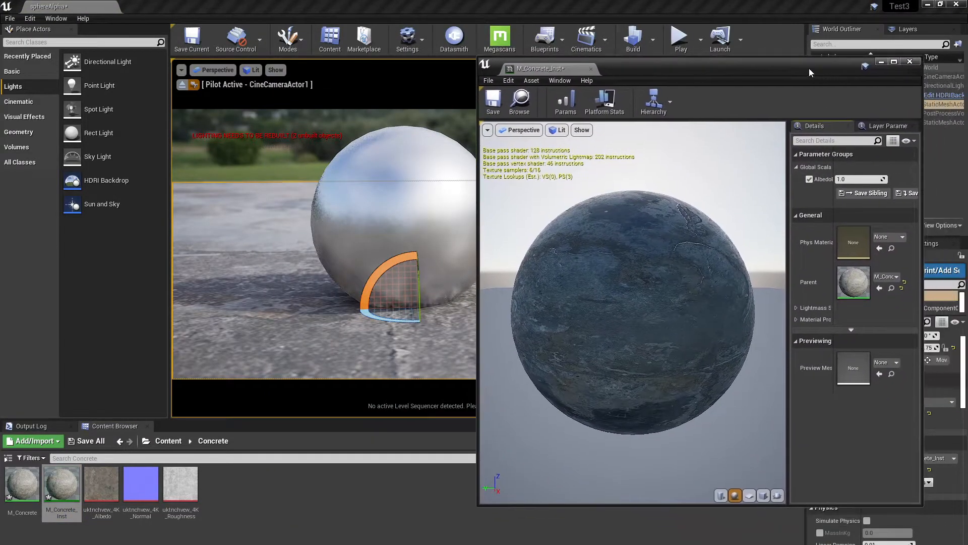
mouse_move(862, 179)
left_mouse_down()
mouse_move(819, 179)
mouse_move(916, 180)
mouse_move(863, 179)
left_mouse_up()
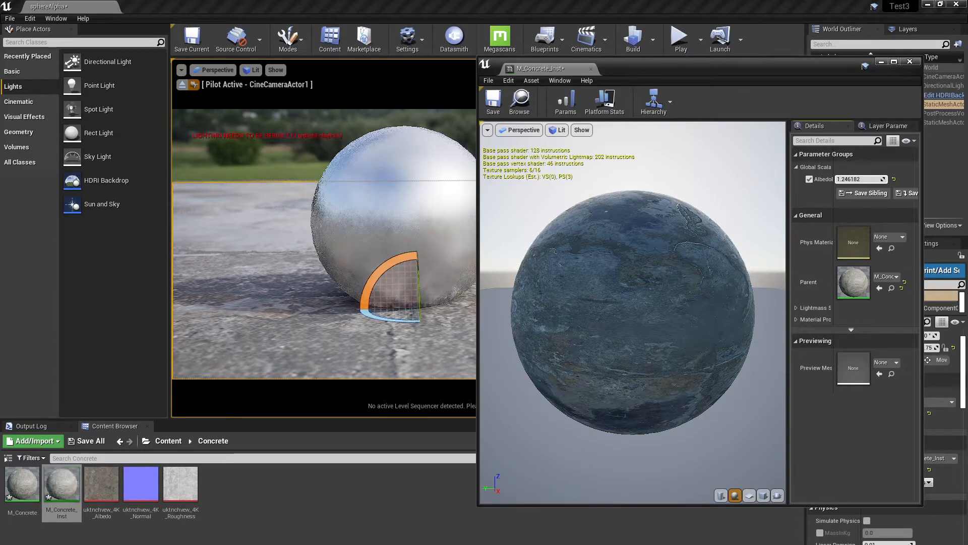
left_click(912, 61)
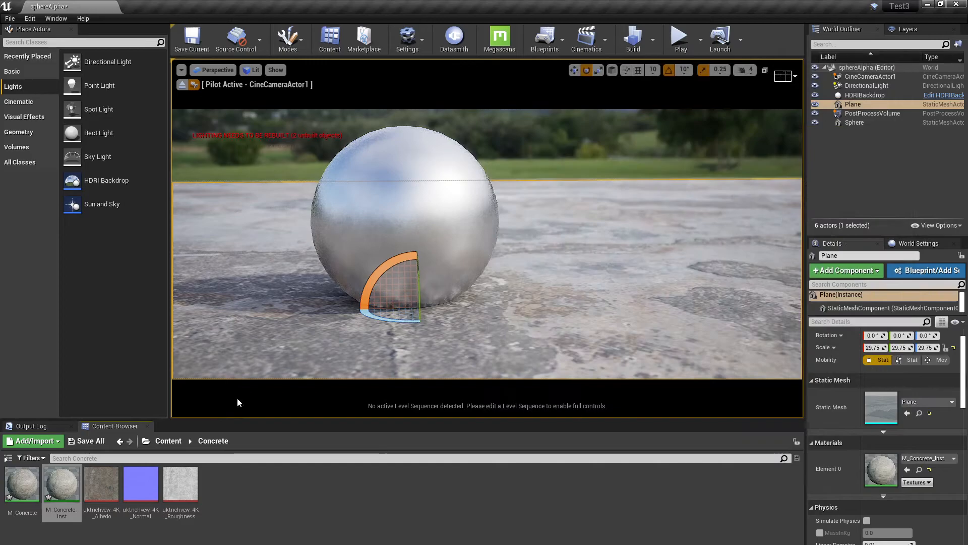
Step: Reopen M_Concrete and spread the normal and roughness Texture Sample nodes apart to make room before the output node
left_click(23, 484)
double_click(22, 488)
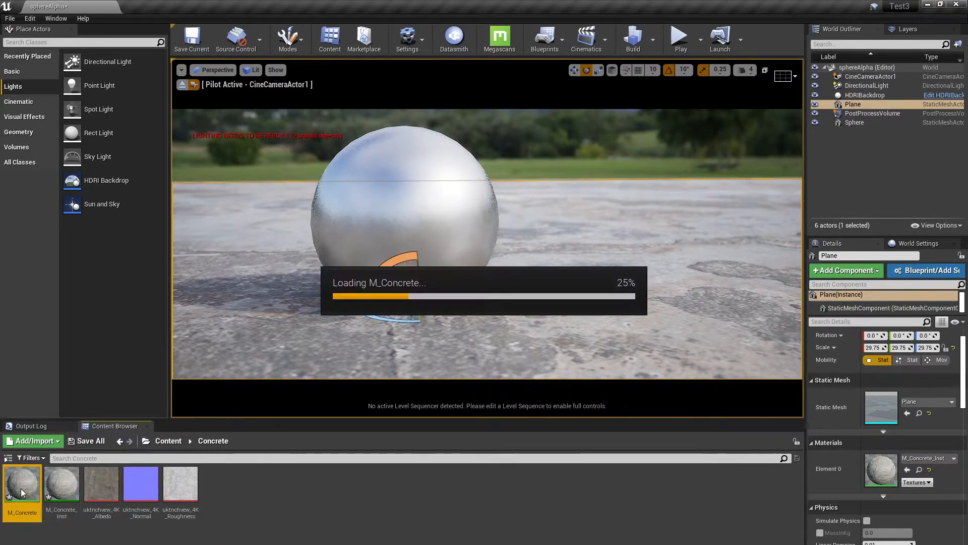
right_click_drag(707, 326, 814, 276)
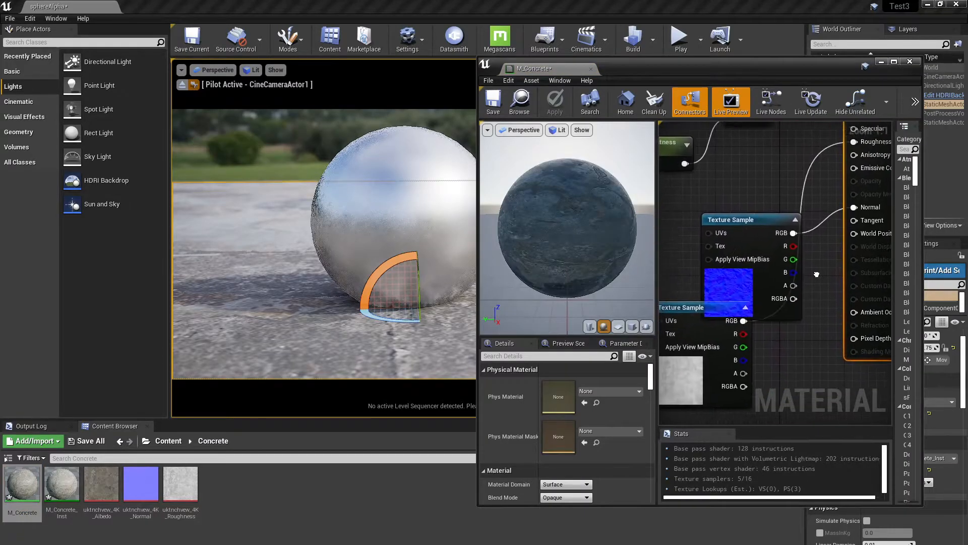
left_click_drag(721, 306, 800, 330)
left_click_drag(743, 221, 701, 212)
right_click_drag(799, 265, 816, 273)
left_click_drag(726, 68, 683, 50)
left_click_drag(696, 198, 623, 190)
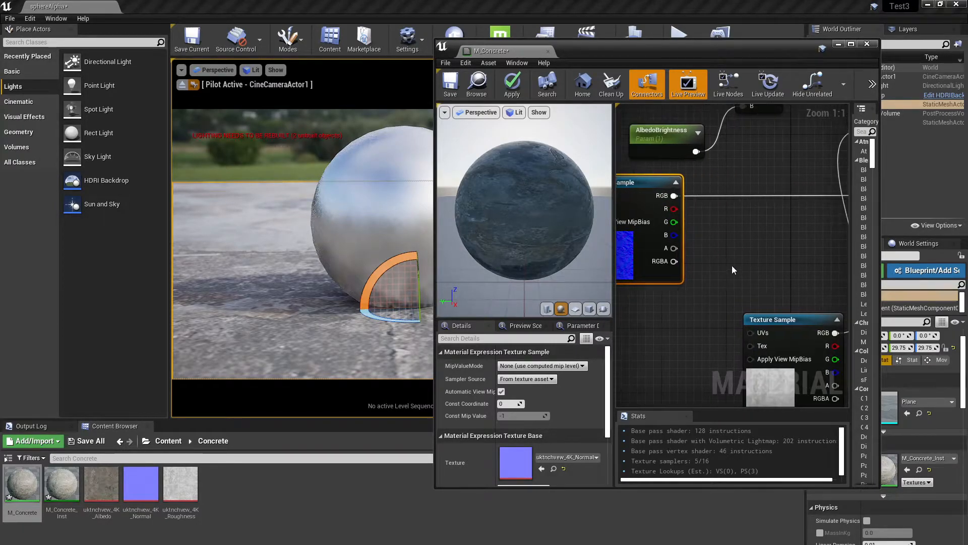
Step: Add a FlattenNormal node, feed it the normal texture's RGB, and connect its Result to the material's Normal input
right_click(725, 244)
type("flatten")
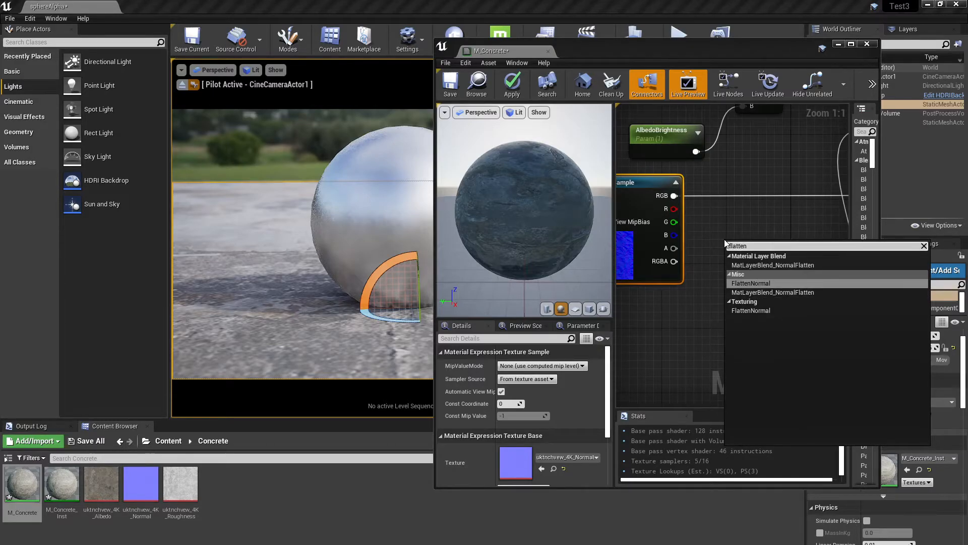
key("Return")
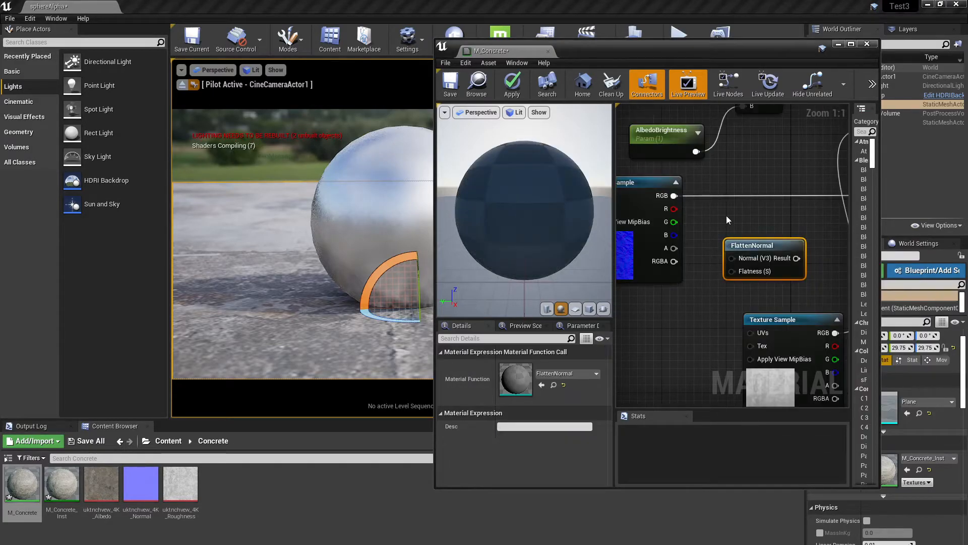
left_click_drag(673, 196, 732, 258)
right_click_drag(761, 216, 673, 208)
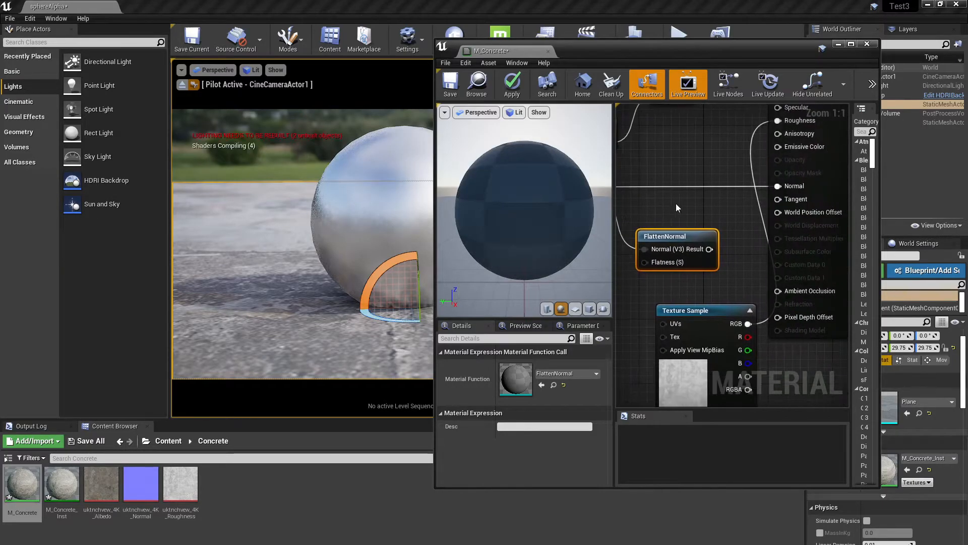
left_click_drag(710, 249, 778, 186)
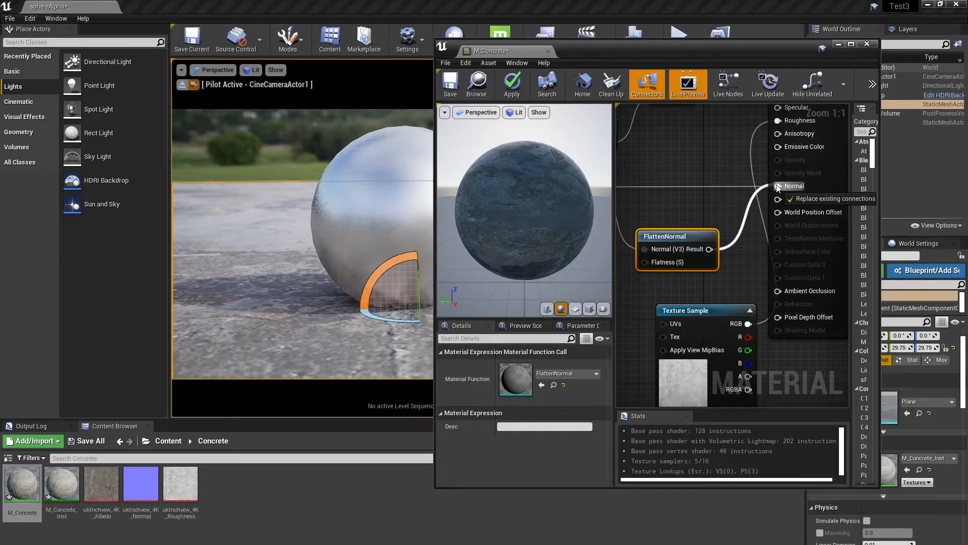
Step: Place a constant node below the normal Texture Sample and connect it to FlattenNormal's Flatness input
right_click_drag(657, 284, 769, 250)
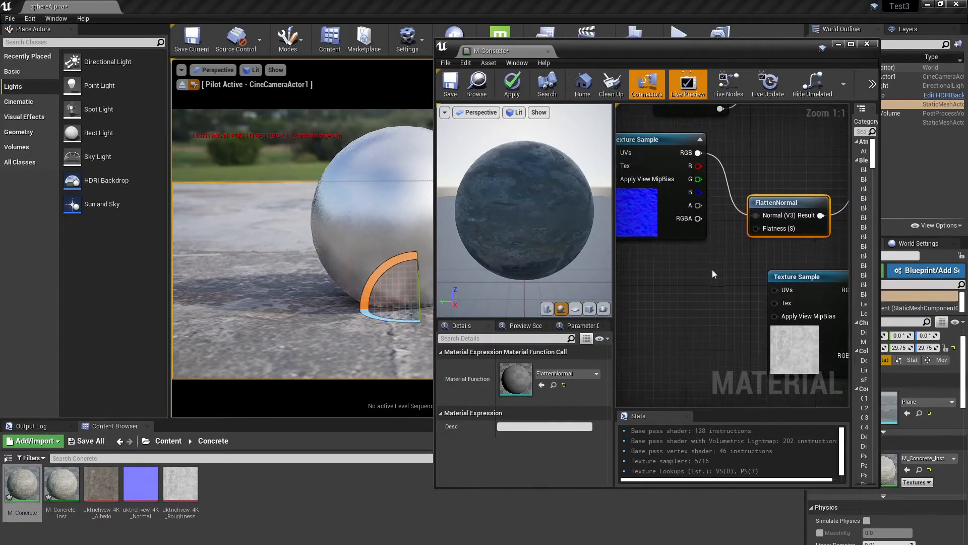
left_click(666, 271)
left_click_drag(686, 289, 758, 228)
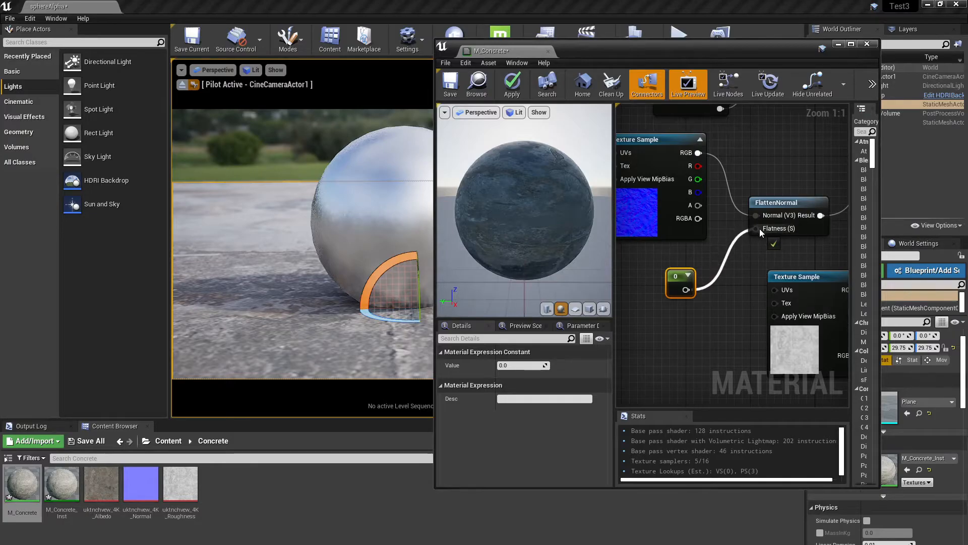
Step: Convert the Flatness constant to a parameter named NormaFlatness, then apply the changes and close the M_Concrete editor
right_click(675, 276)
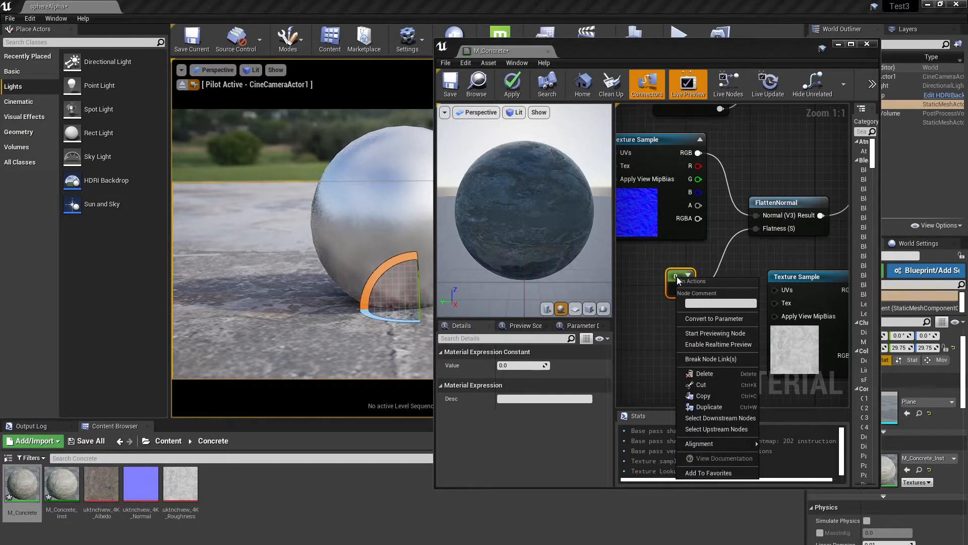
left_click(699, 321)
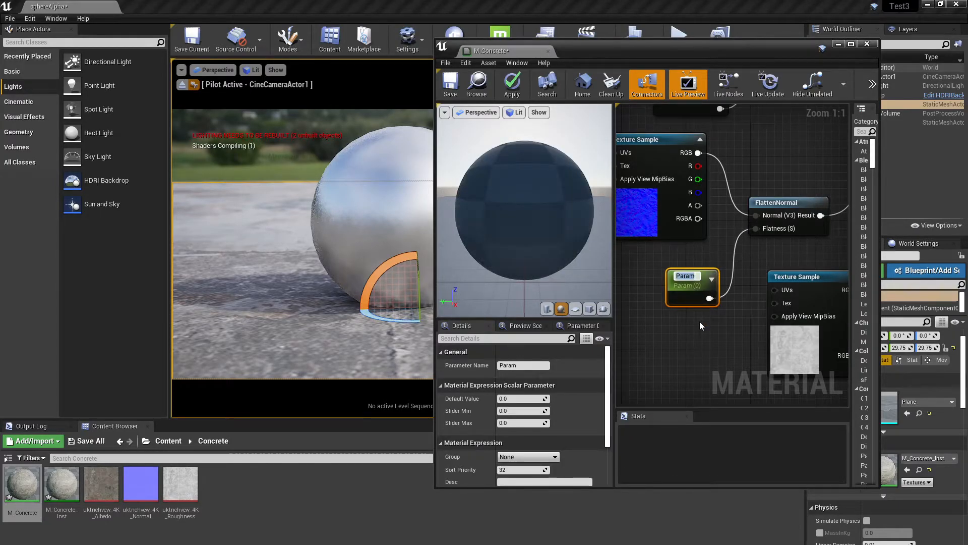
type("Norma")
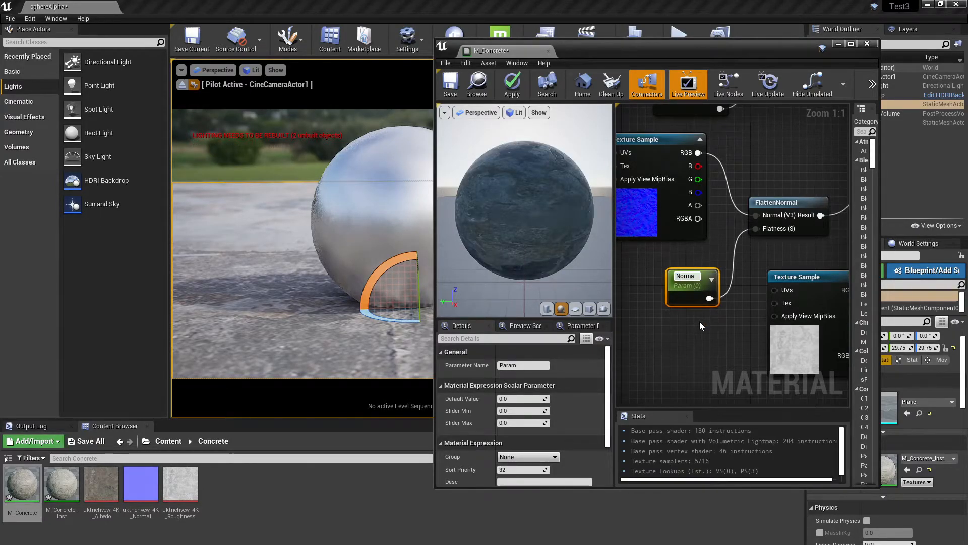
type("Flatness")
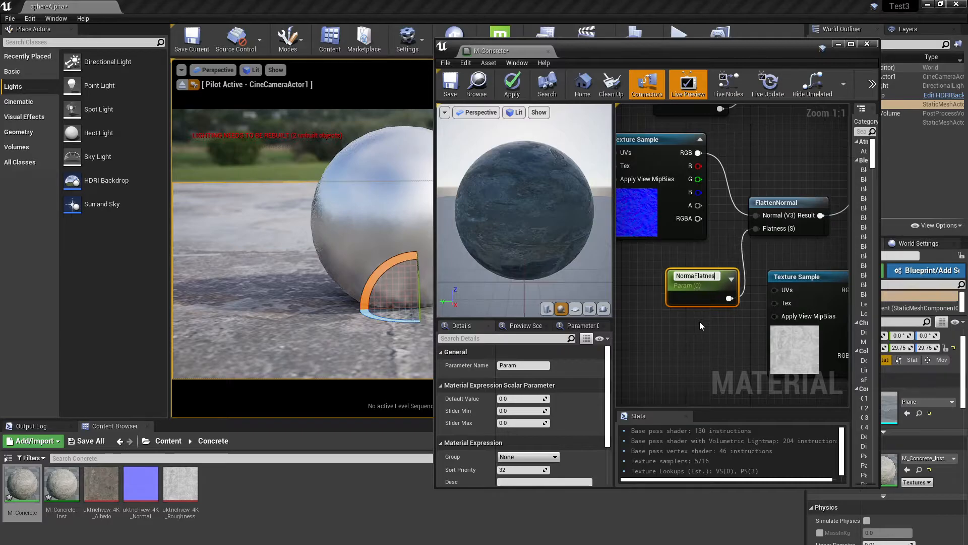
key("Return")
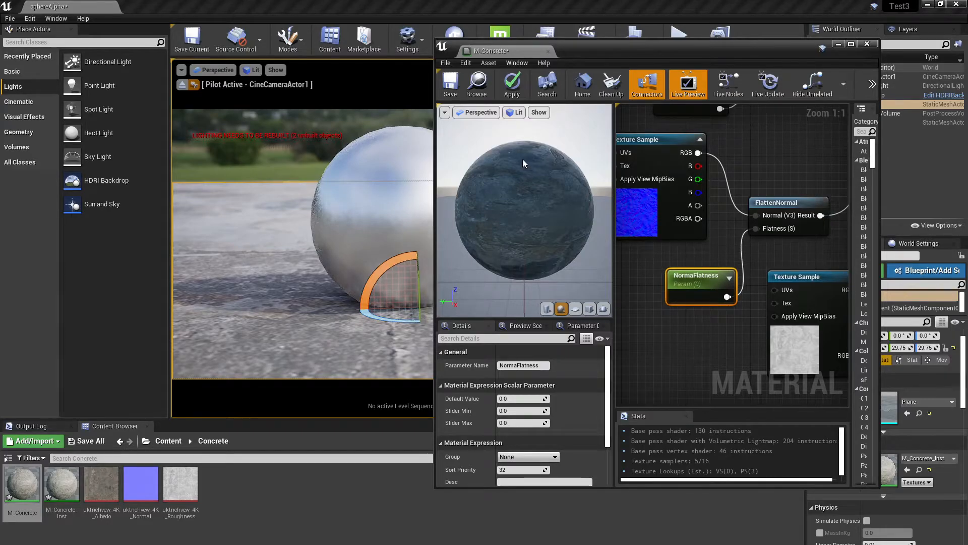
left_click(512, 83)
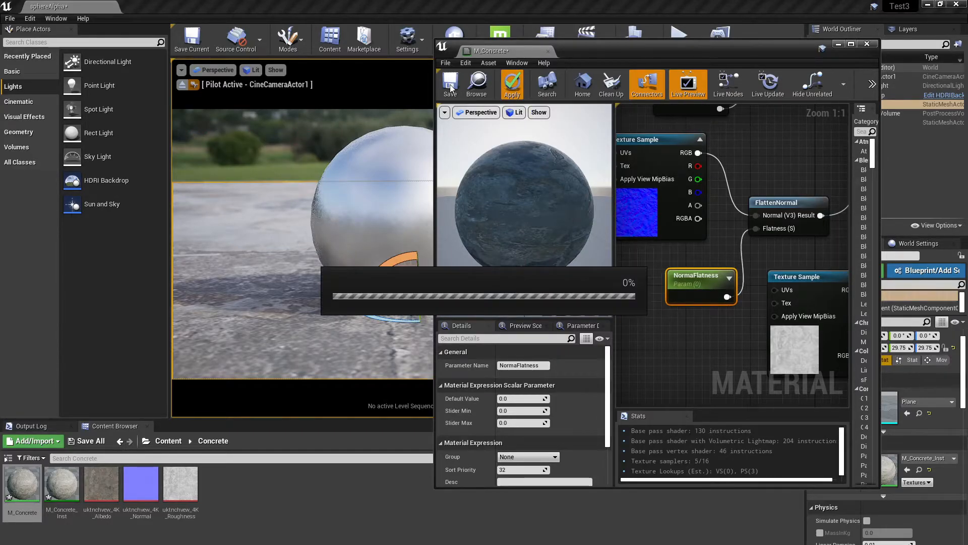
left_click(873, 46)
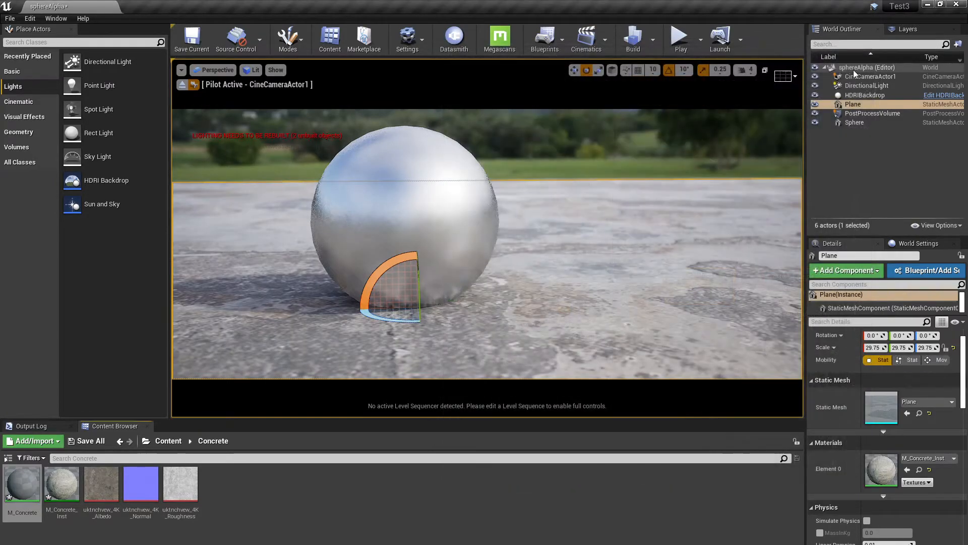
Step: In M_Concrete_Inst, enable the NormaFlatness override, set AlbedoBrightness to -0.067049 and NormaFlatness to -0.540566, then close the instance
double_click(59, 483)
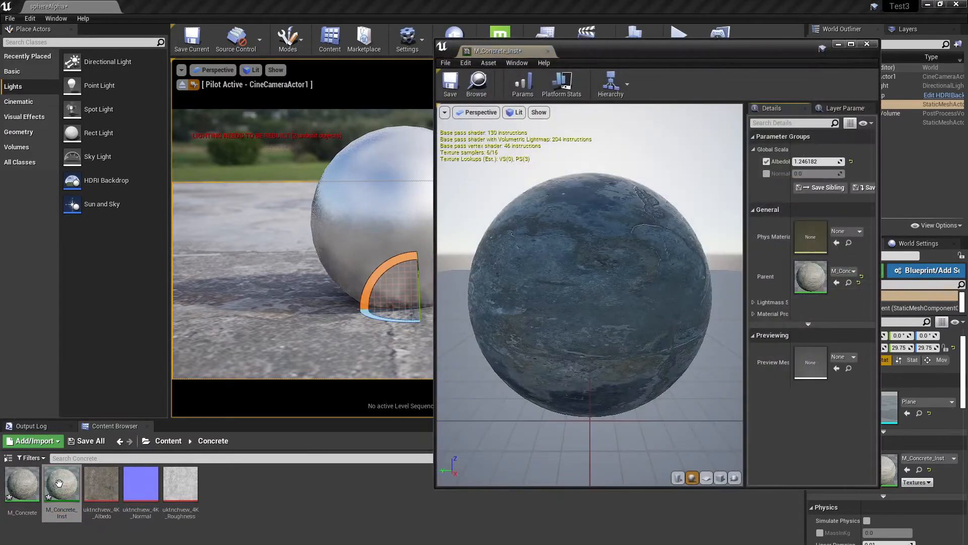
left_click(766, 174)
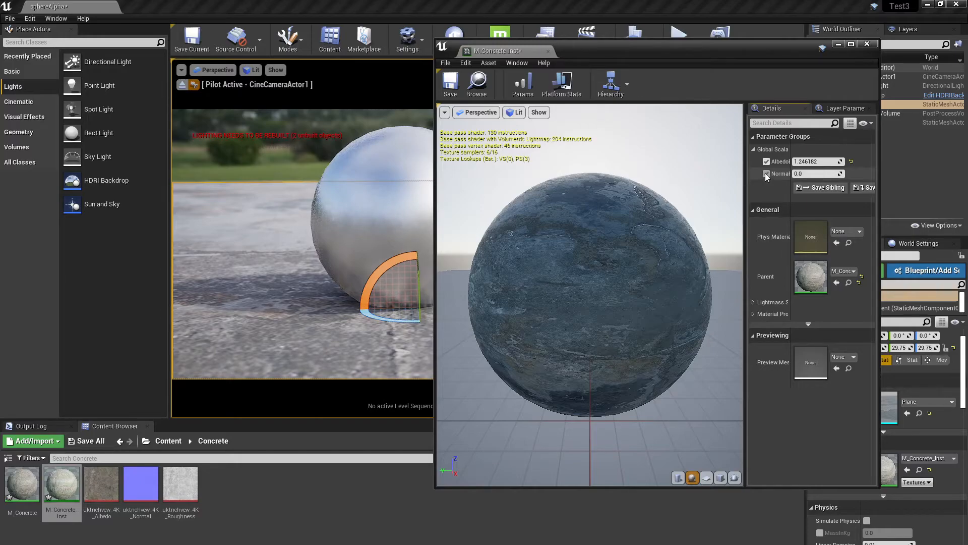
left_click_drag(748, 50, 821, 91)
left_click_drag(889, 196, 873, 208)
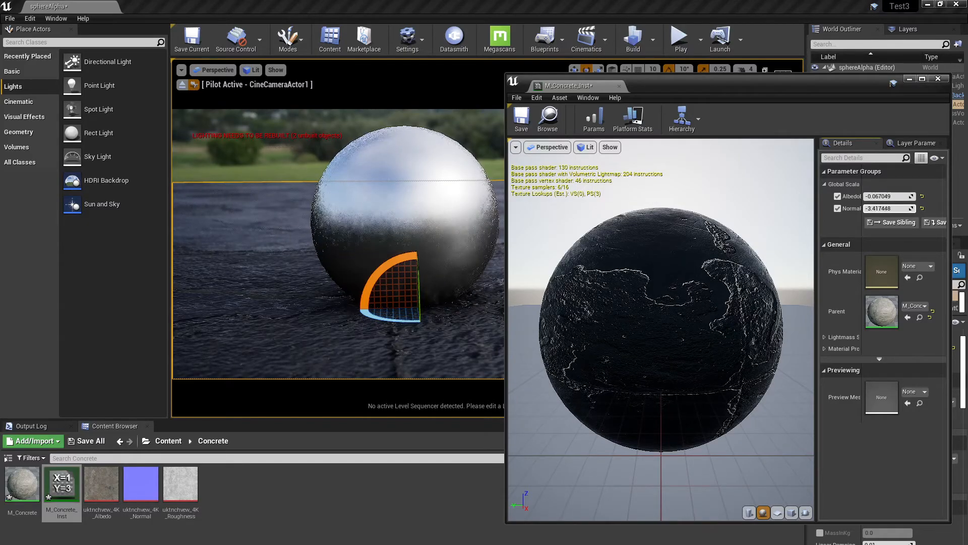
left_click_drag(877, 208, 880, 208)
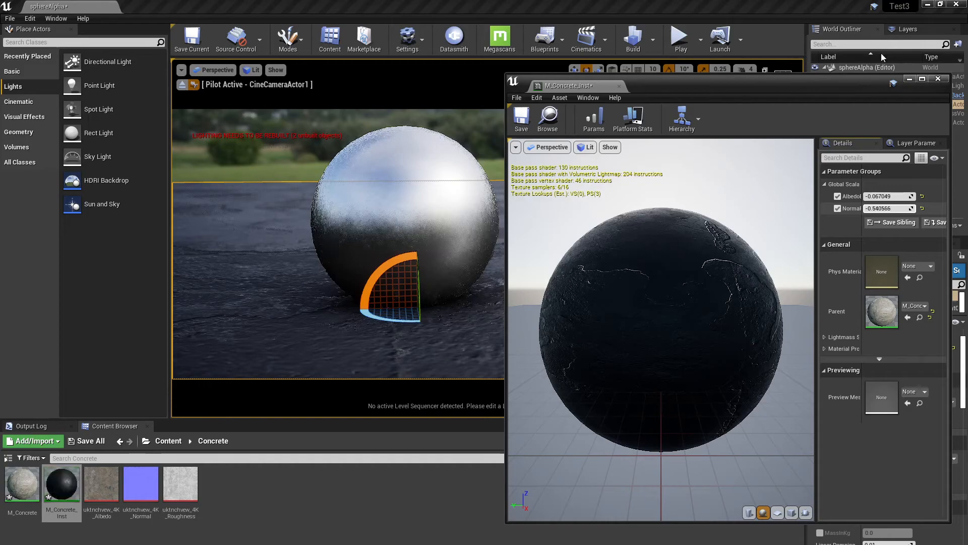
left_click(939, 79)
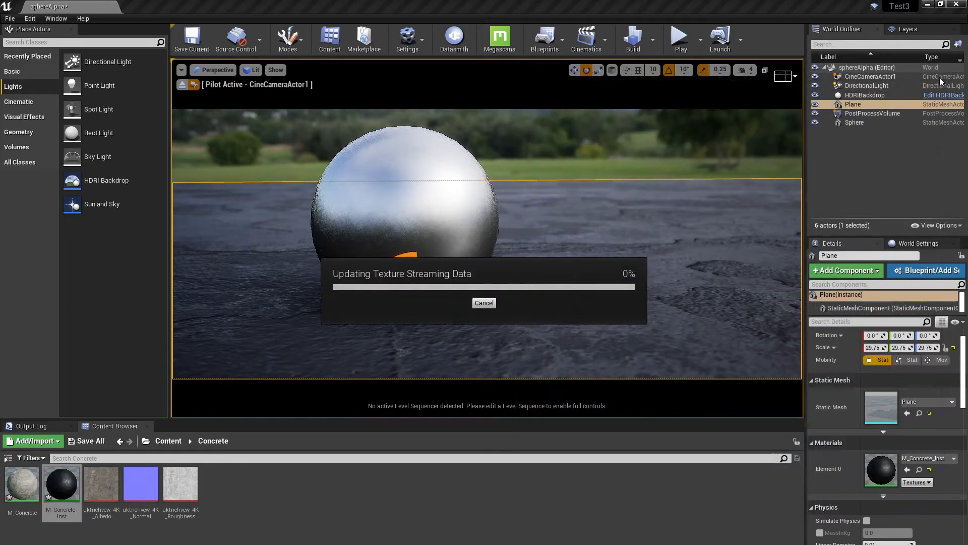
Step: Reopen M_Concrete and rearrange the normal Texture Sample, NormaFlatness, FlattenNormal and roughness Texture Sample nodes to free space before the output node
double_click(23, 485)
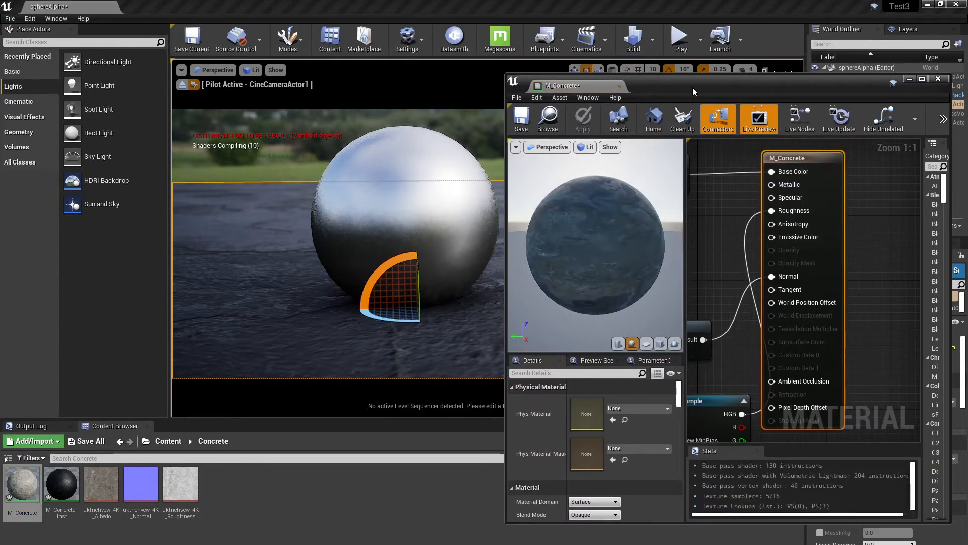
left_click_drag(696, 85, 447, 113)
right_click_drag(461, 225, 597, 240)
scroll(510, 272, "down", 2)
right_click_drag(514, 260, 540, 286)
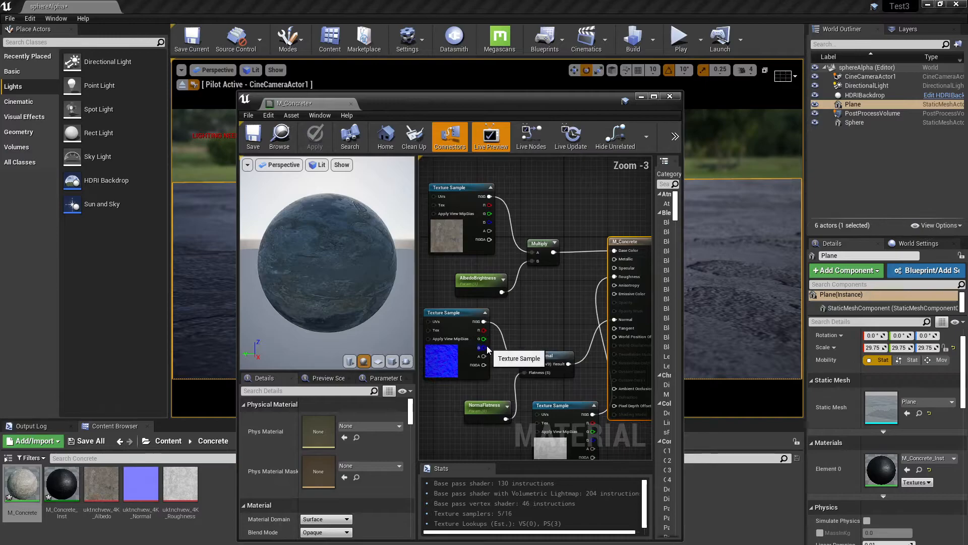
right_click_drag(538, 327, 539, 270)
left_click_drag(471, 256, 461, 256)
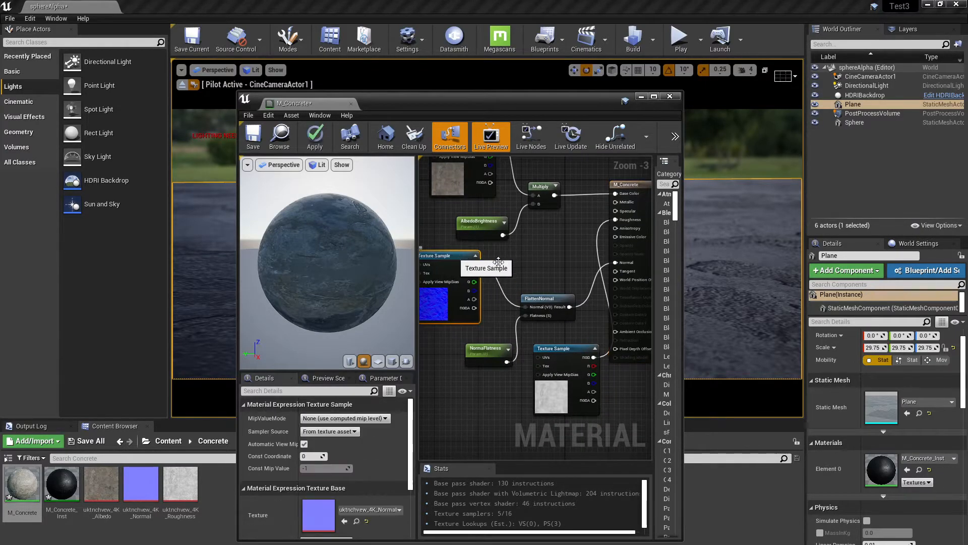
left_click_drag(566, 353, 477, 350)
left_click_drag(440, 258, 404, 219)
left_click_drag(579, 303, 547, 276)
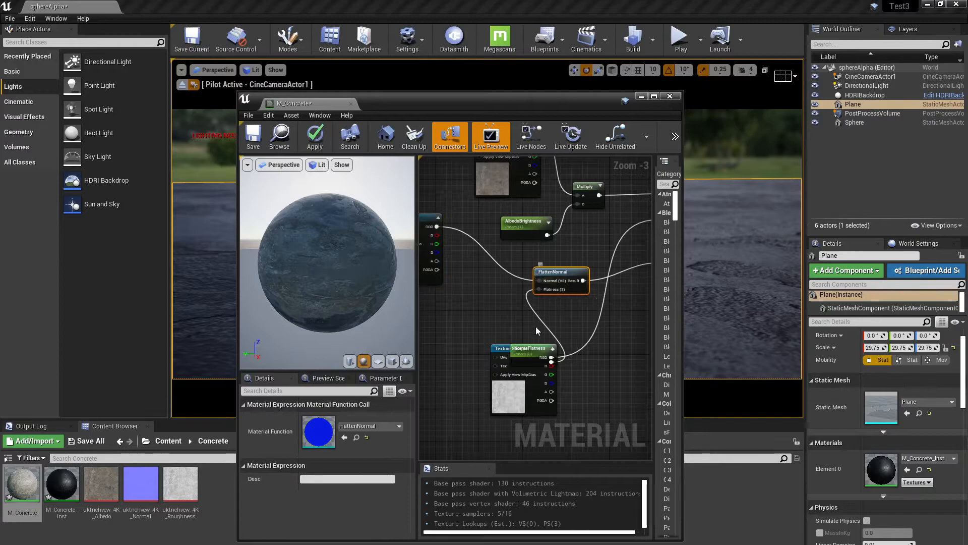
left_click_drag(494, 349, 422, 294)
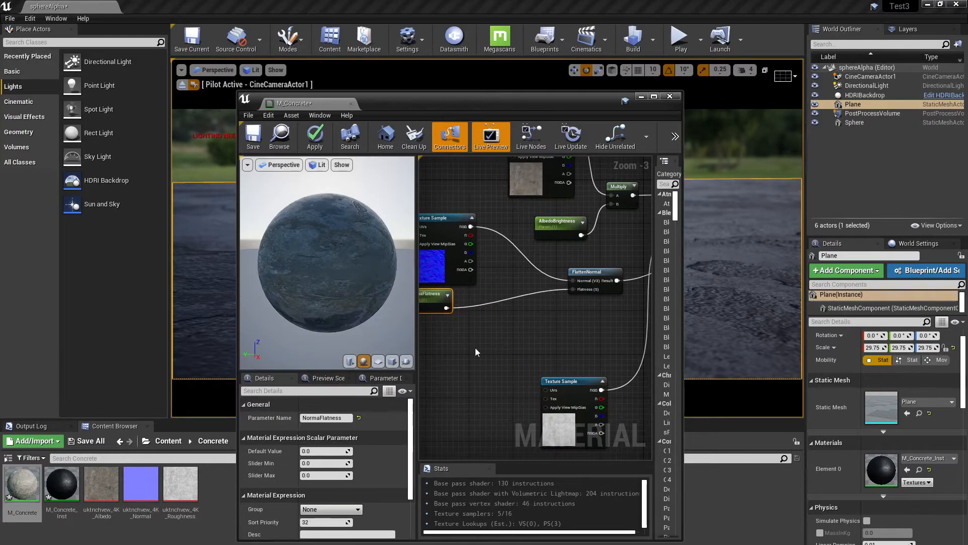
right_click_drag(564, 345, 502, 259)
left_click_drag(486, 285, 438, 282)
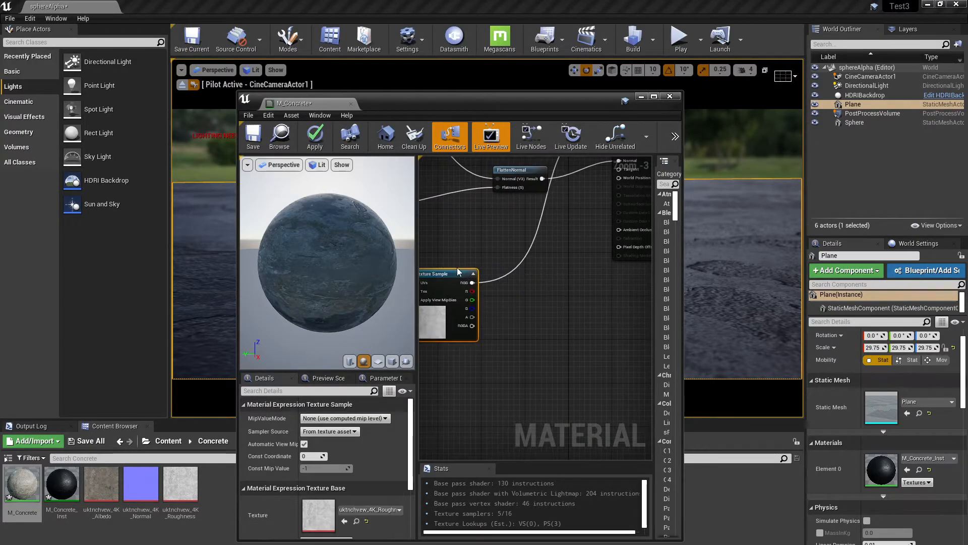
Step: Add a CheapContrast node between the roughness texture's RGB output and the material's Roughness input, and reposition the roughness Texture Sample
right_click(510, 302)
type("contras")
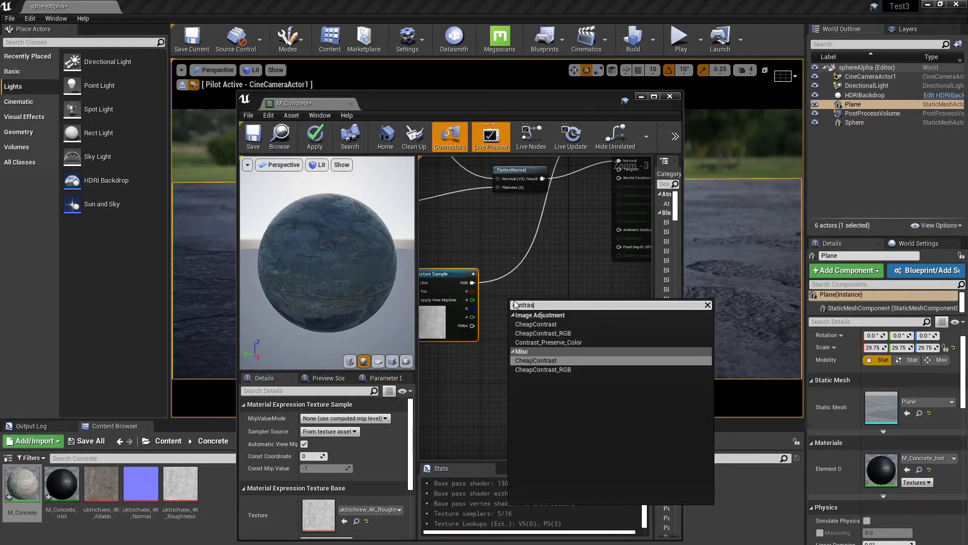
left_click(532, 360)
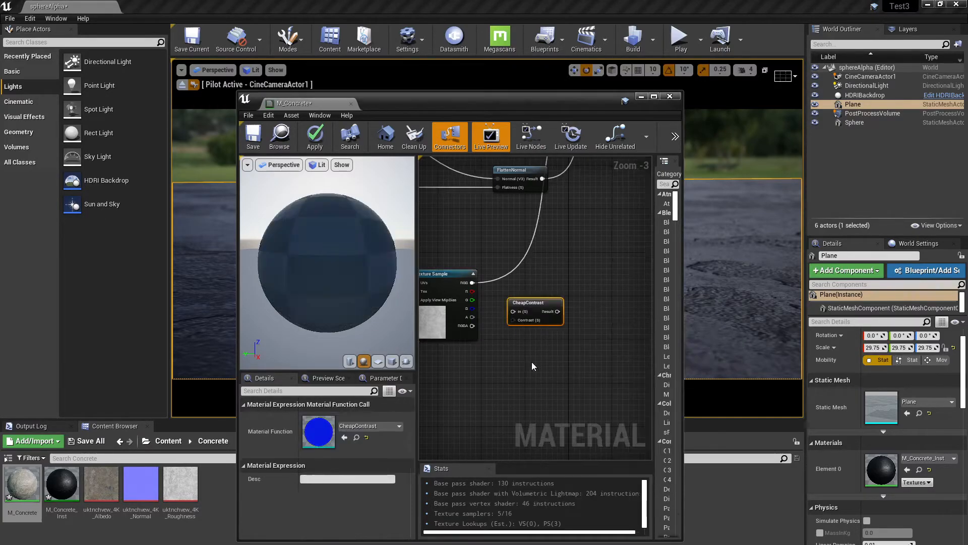
left_click_drag(483, 283, 513, 313)
right_click_drag(595, 214, 595, 296)
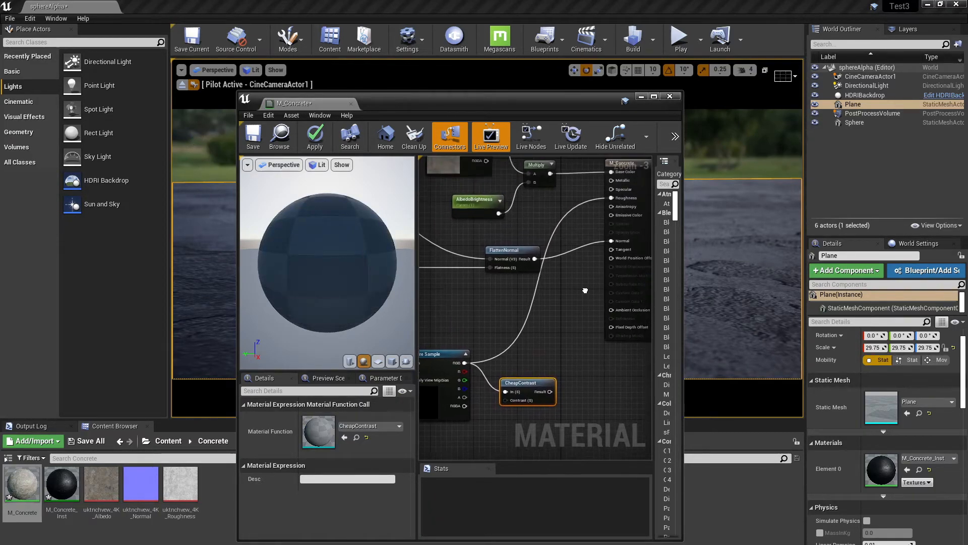
left_click_drag(549, 395, 610, 203)
left_click_drag(444, 356, 427, 318)
Step: Place a constant node below the roughness Texture Sample and connect it to CheapContrast's Contrast input
right_click_drag(531, 334, 510, 367)
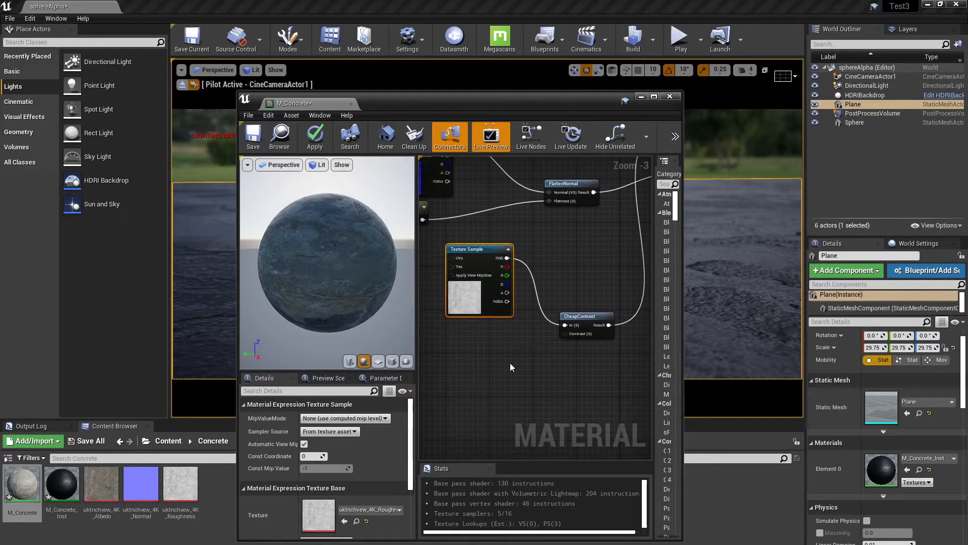
left_click(480, 379)
left_click_drag(493, 389, 570, 334)
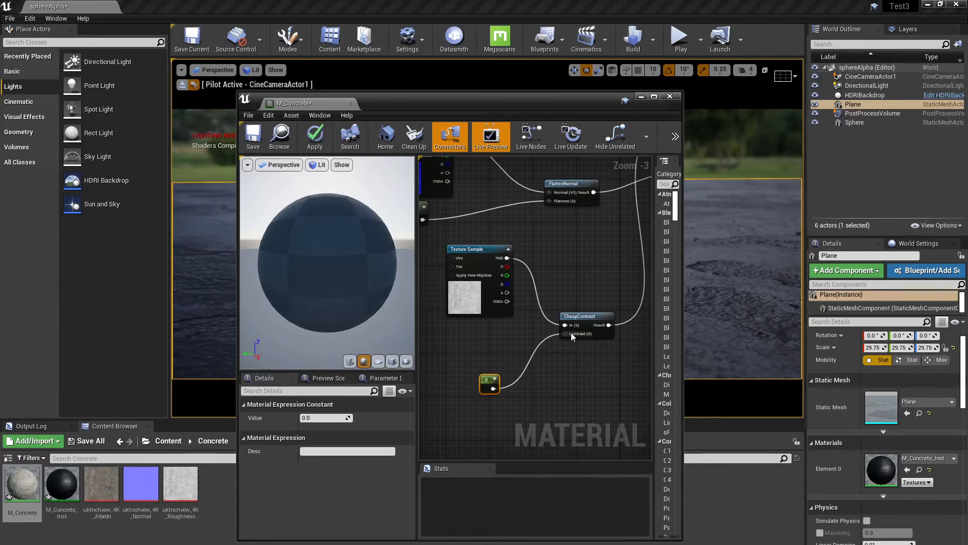
Step: Convert the Contrast constant to a parameter named RoughnessContrast, then save M_Concrete and close its editor
right_click(485, 379)
left_click(516, 229)
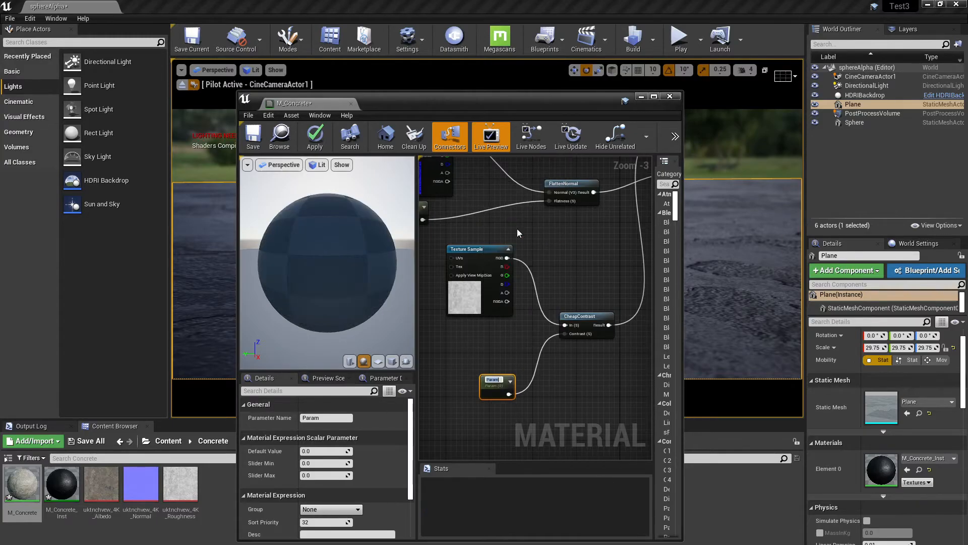
type("Roughness")
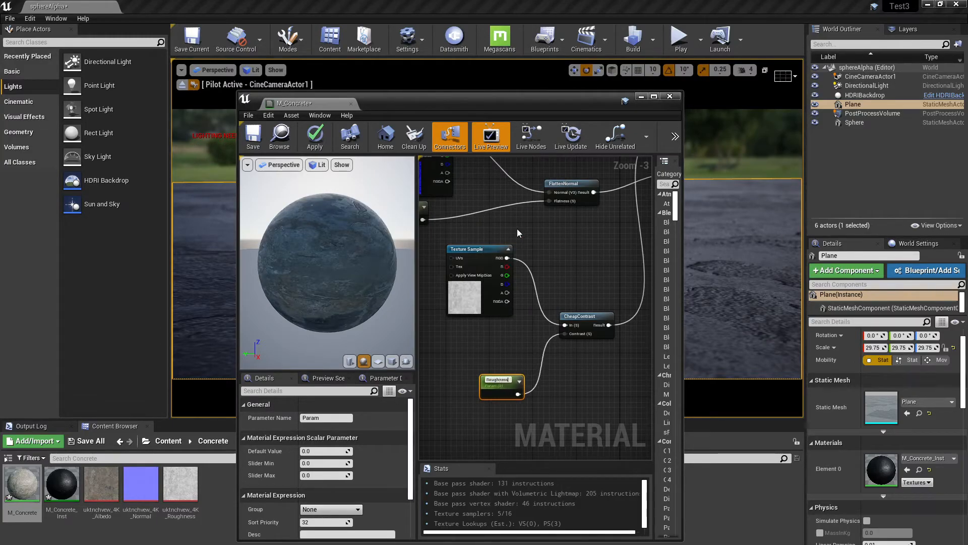
type("Contrast")
key("Return")
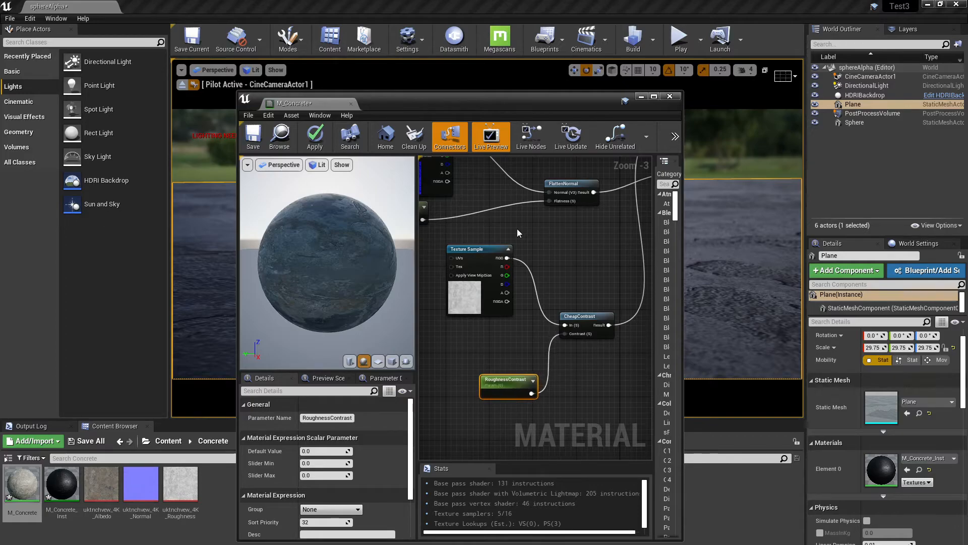
left_click(252, 140)
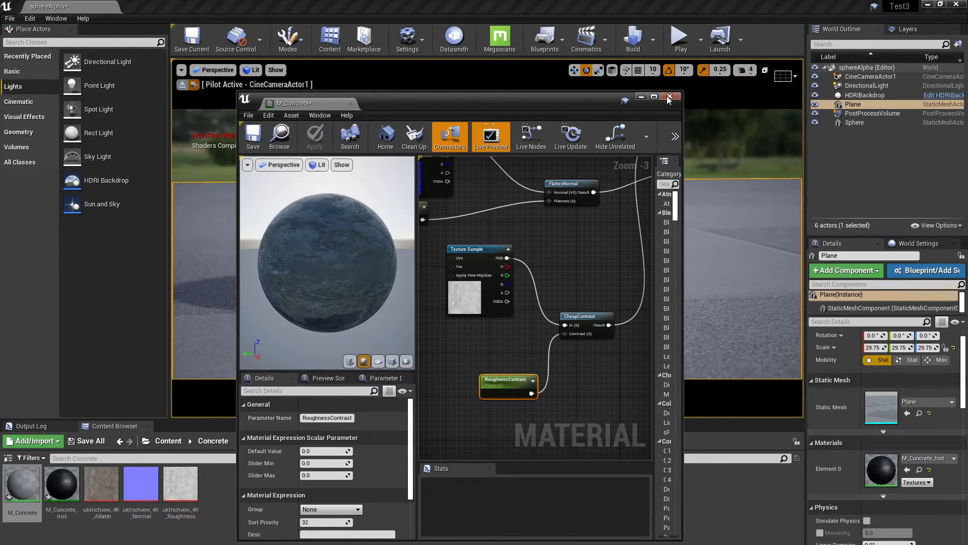
left_click(670, 96)
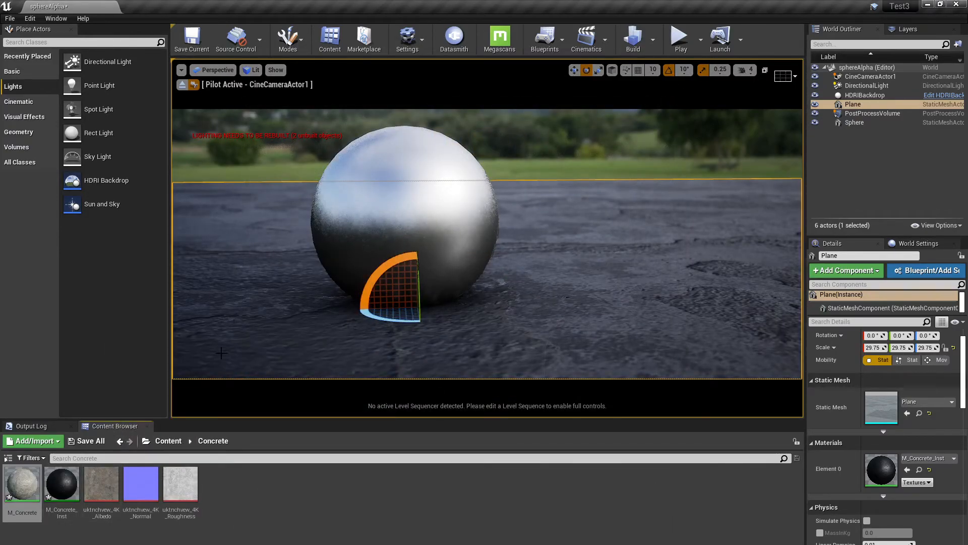
Step: Open M_Concrete_Inst, enable its RoughnessContrast override, and set it to 1.94025 with the editor window moved clear of the sphere
double_click(61, 484)
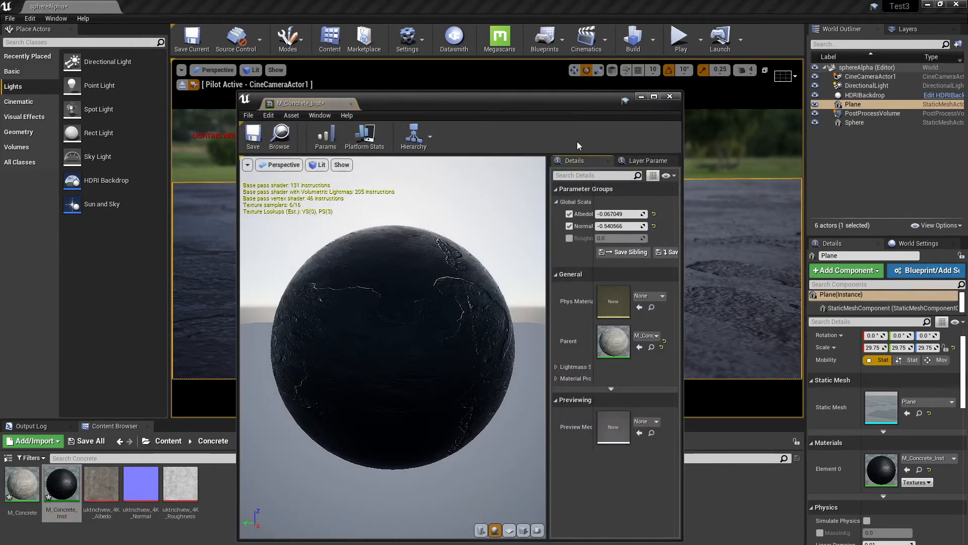
left_click(569, 238)
left_click_drag(535, 101, 708, 119)
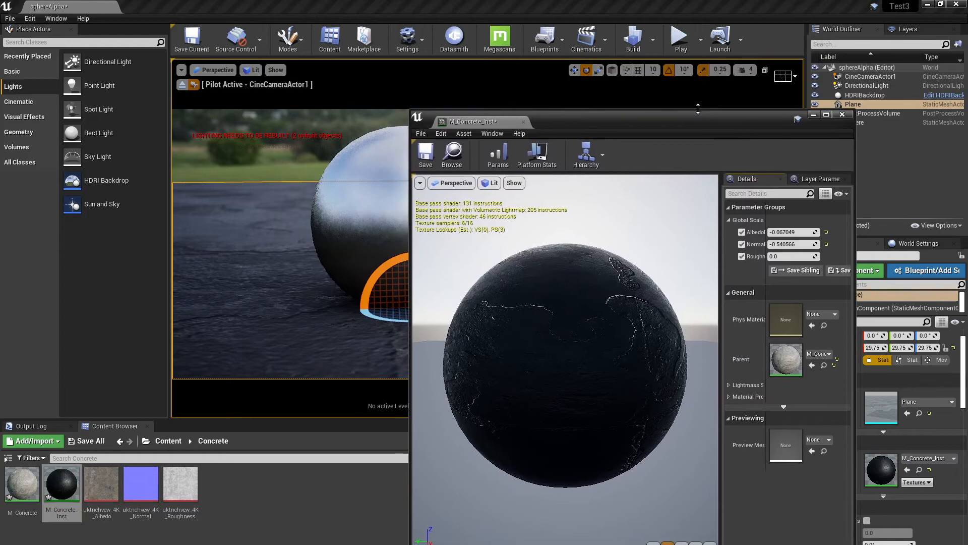
left_click_drag(777, 257, 828, 257)
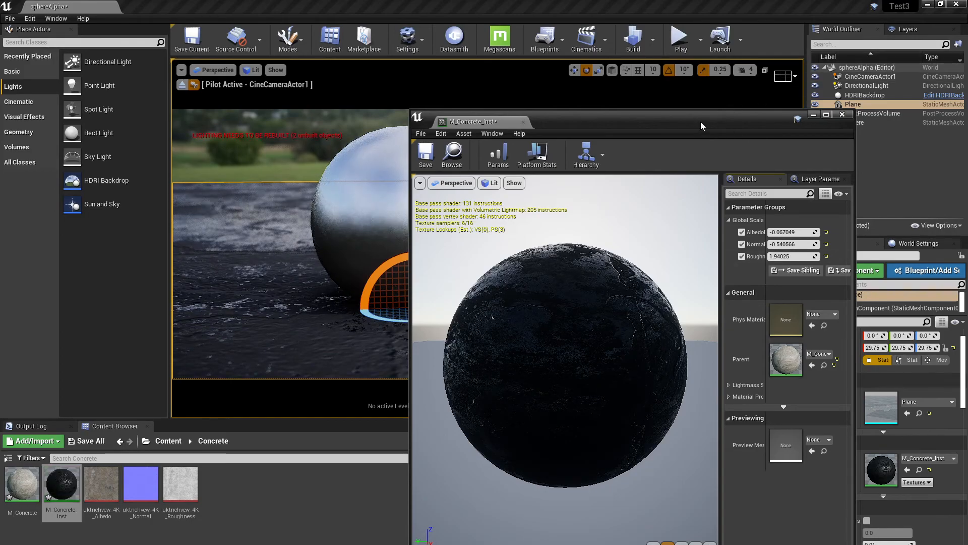
Step: Set the instance's albedo brightness to 0.837713 and its normal flatness to -0.232371, keeping the ground plane in view
left_click_drag(701, 122, 745, 73)
mouse_move(832, 195)
left_mouse_down()
mouse_move(806, 195)
mouse_move(850, 184)
mouse_move(860, 184)
mouse_move(842, 194)
mouse_move(860, 195)
left_mouse_up()
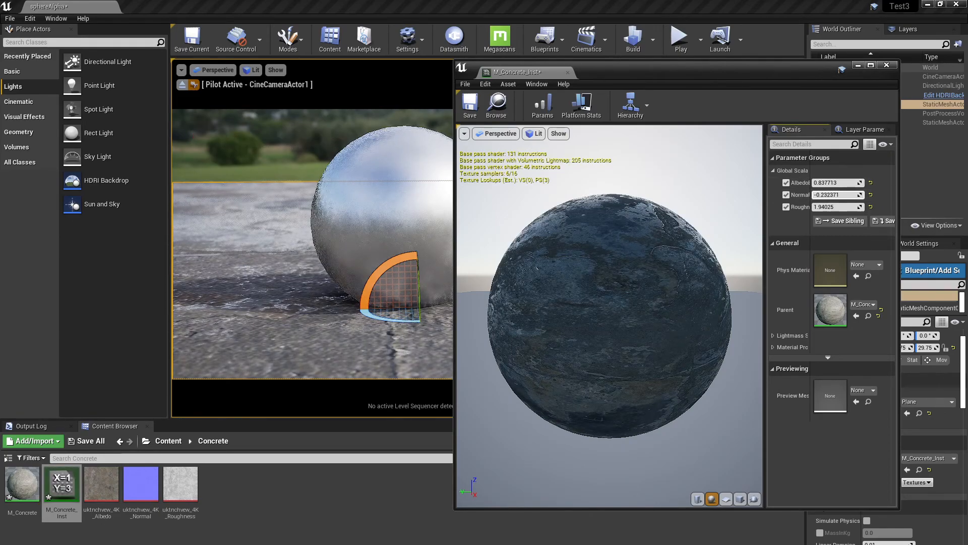
left_click_drag(691, 72, 451, 128)
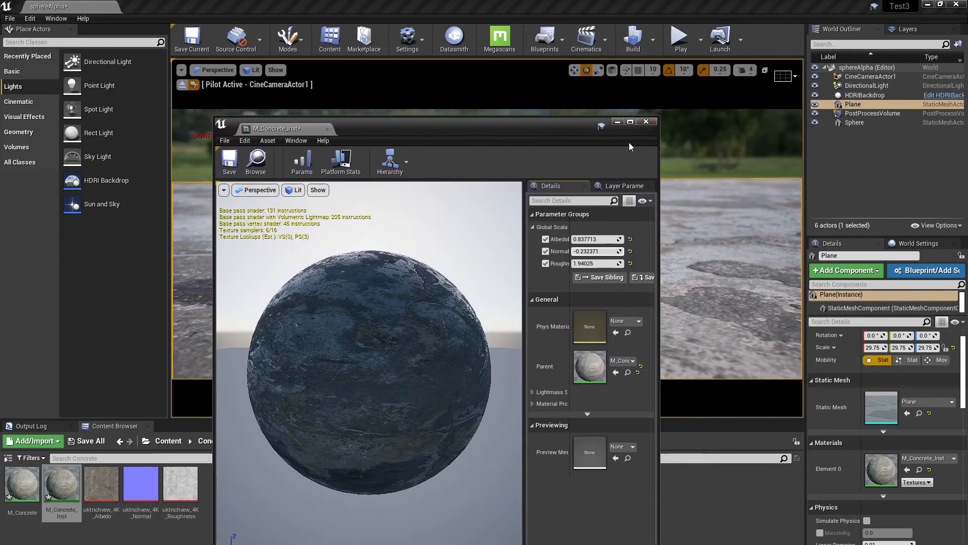
left_click_drag(540, 126, 576, 107)
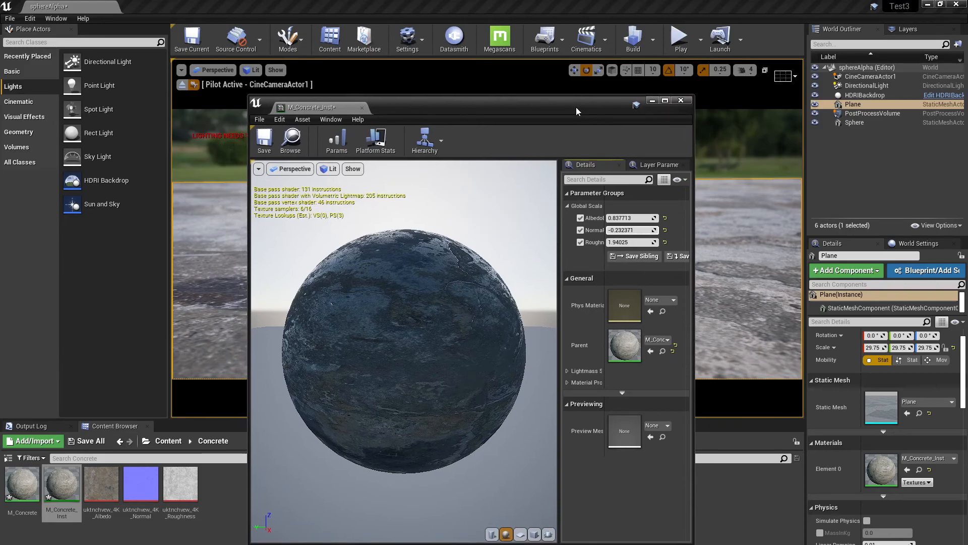
left_click_drag(480, 100, 534, 72)
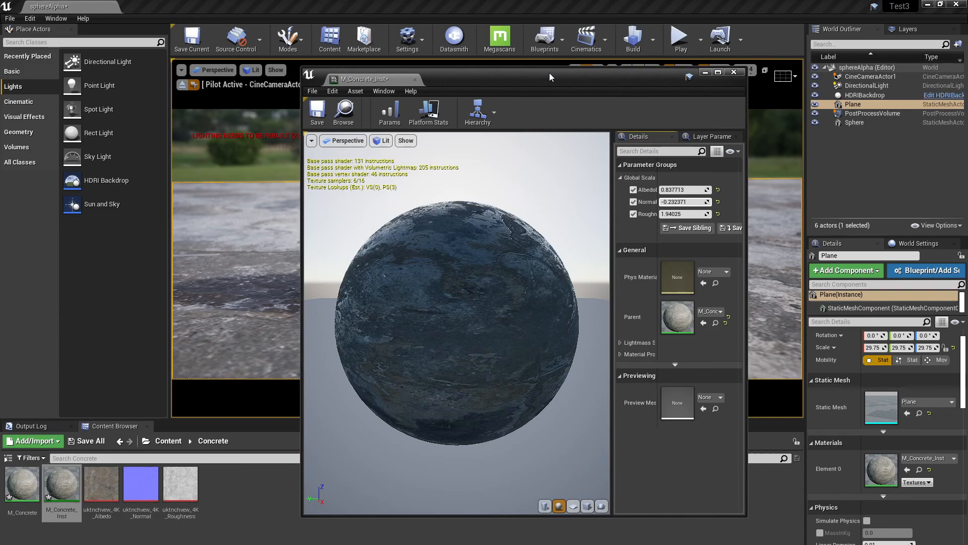
left_click(603, 543)
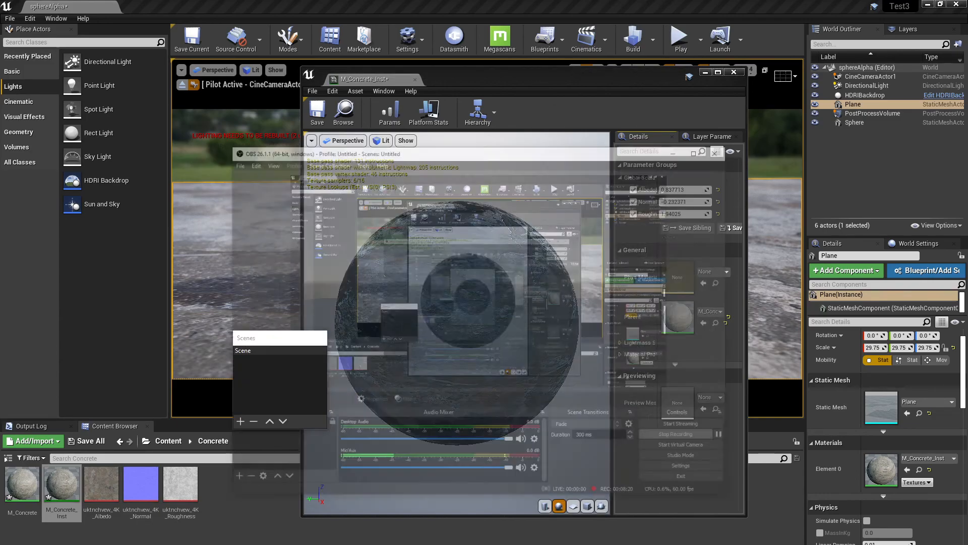